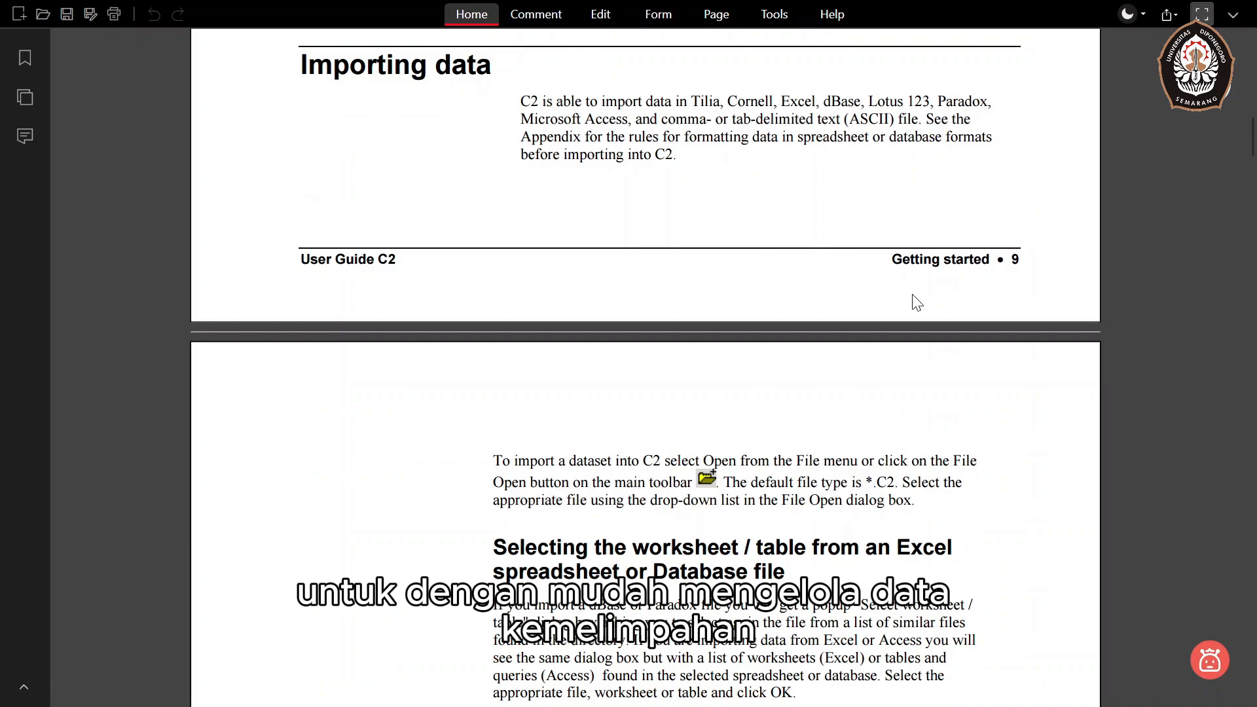
# Step: Read through the user guide's section on importing data, including worksheet selection, duplicate names or labels, and empty rows or columns
pyautogui.scroll(-2, 916, 303)
pyautogui.scroll(-2, 917, 302)
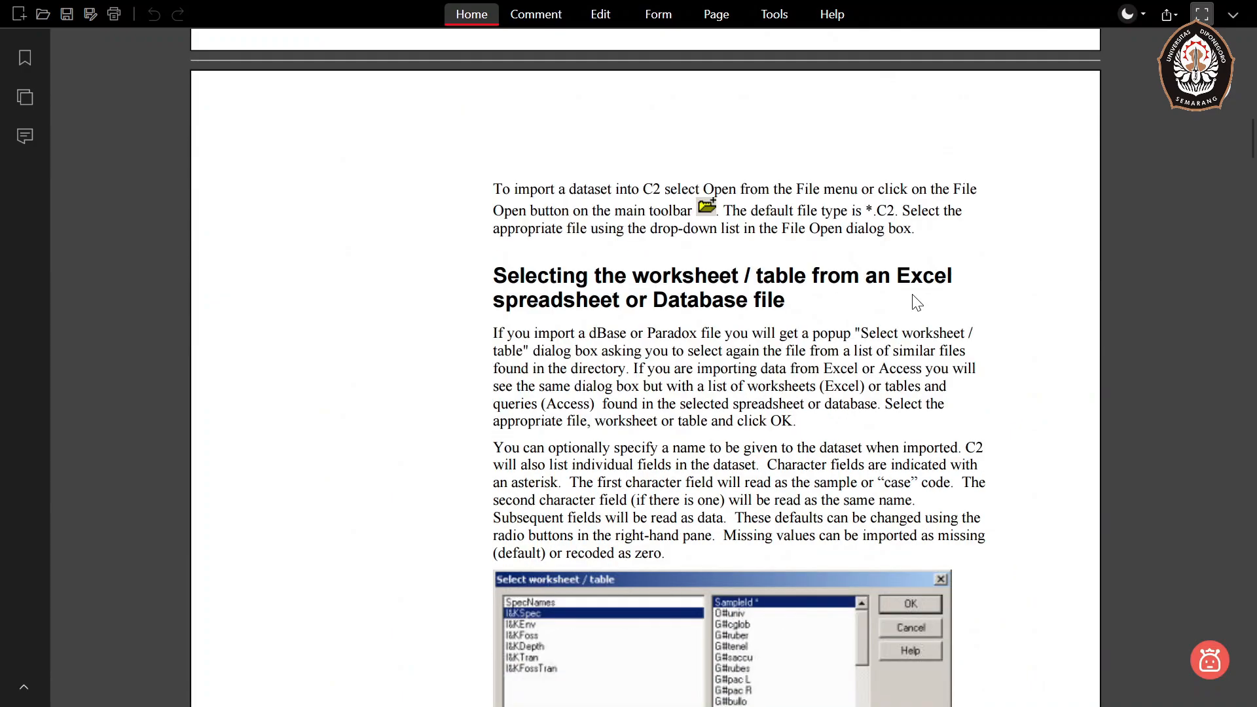
pyautogui.scroll(-2, 917, 302)
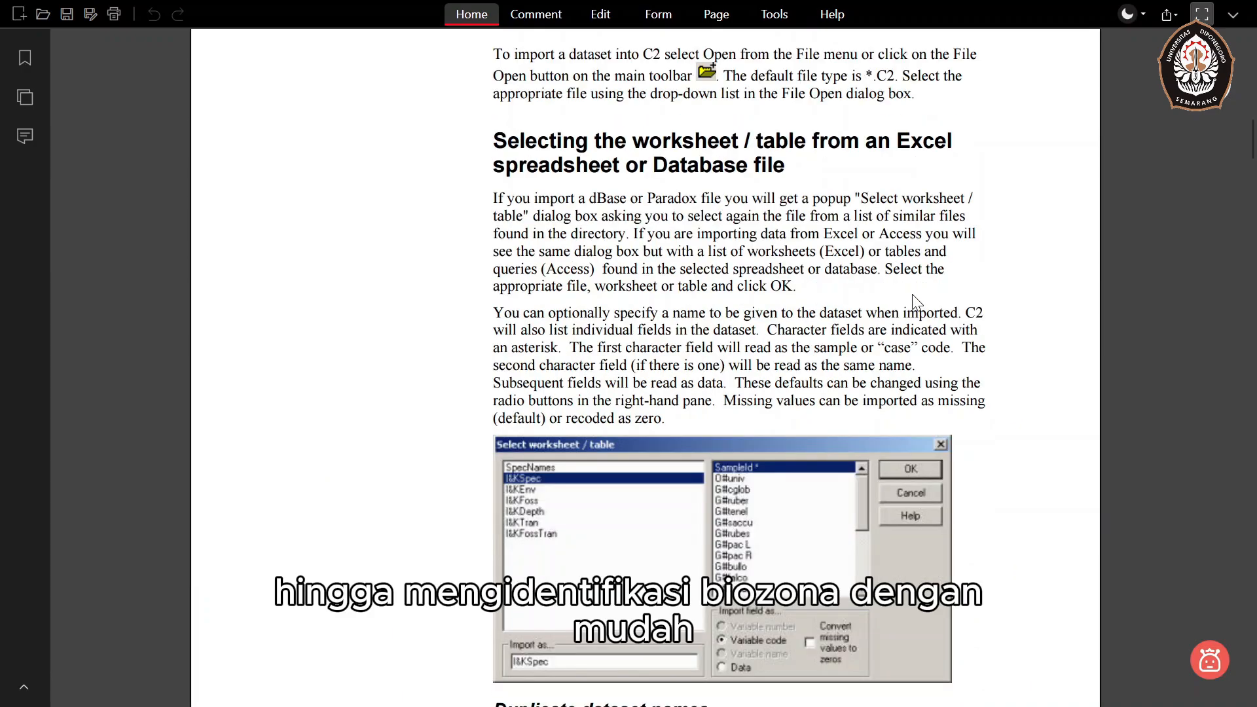
pyautogui.scroll(-9, 916, 303)
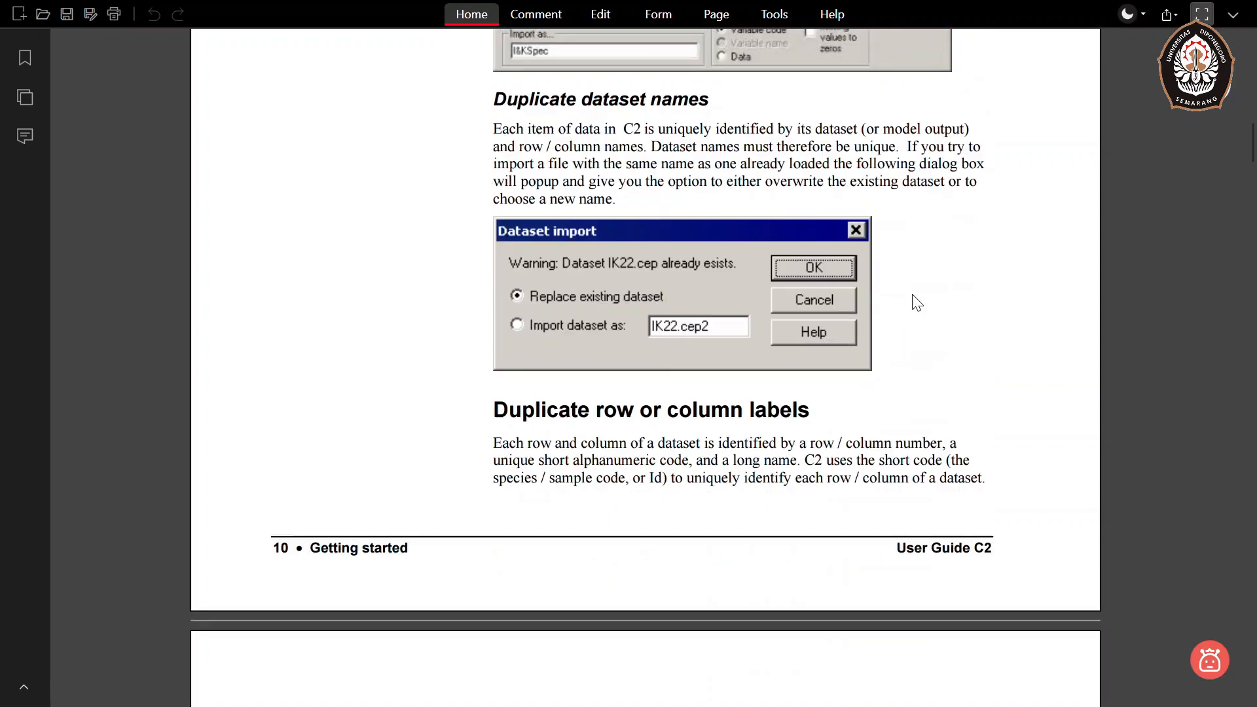
pyautogui.scroll(-10, 917, 303)
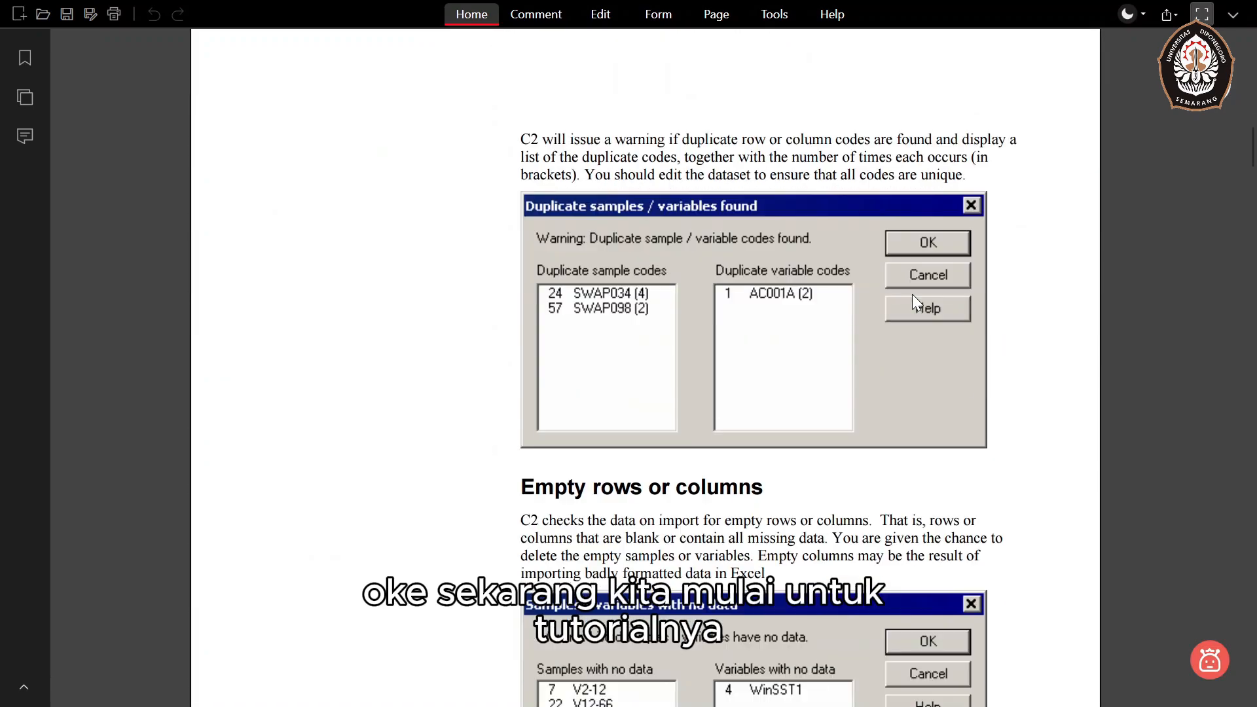
pyautogui.scroll(-3, 913, 294)
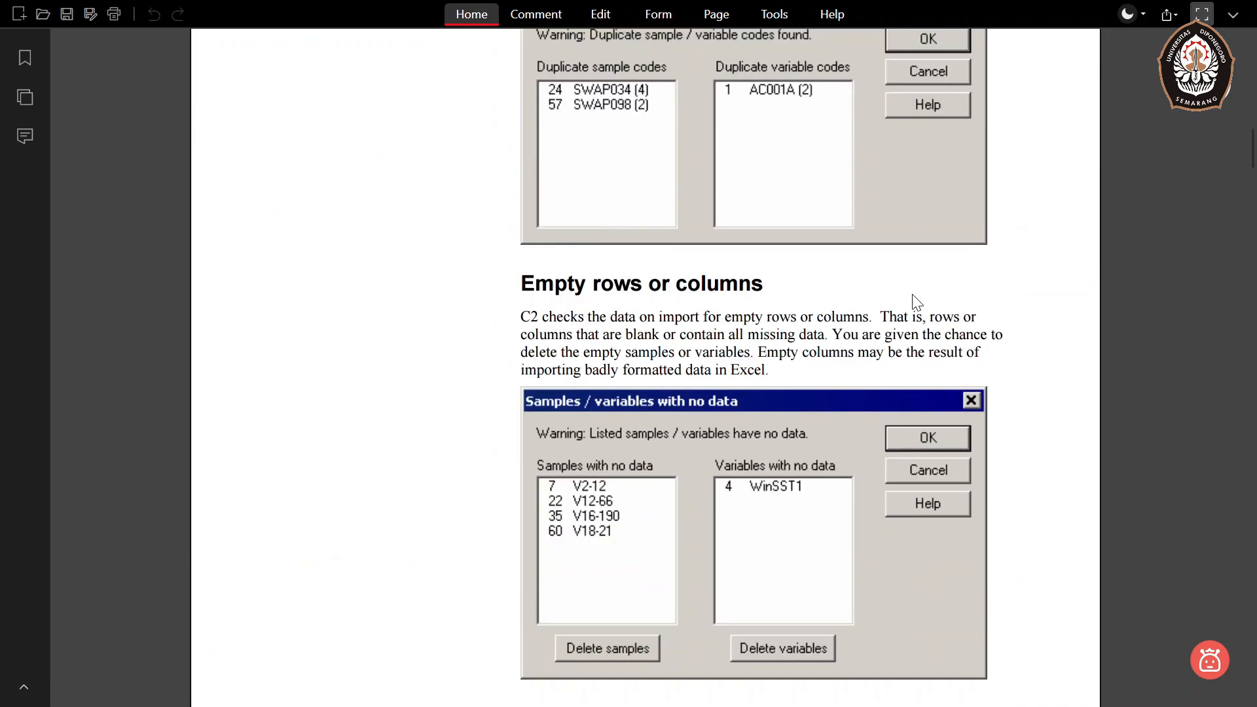
pyautogui.scroll(-10, 913, 303)
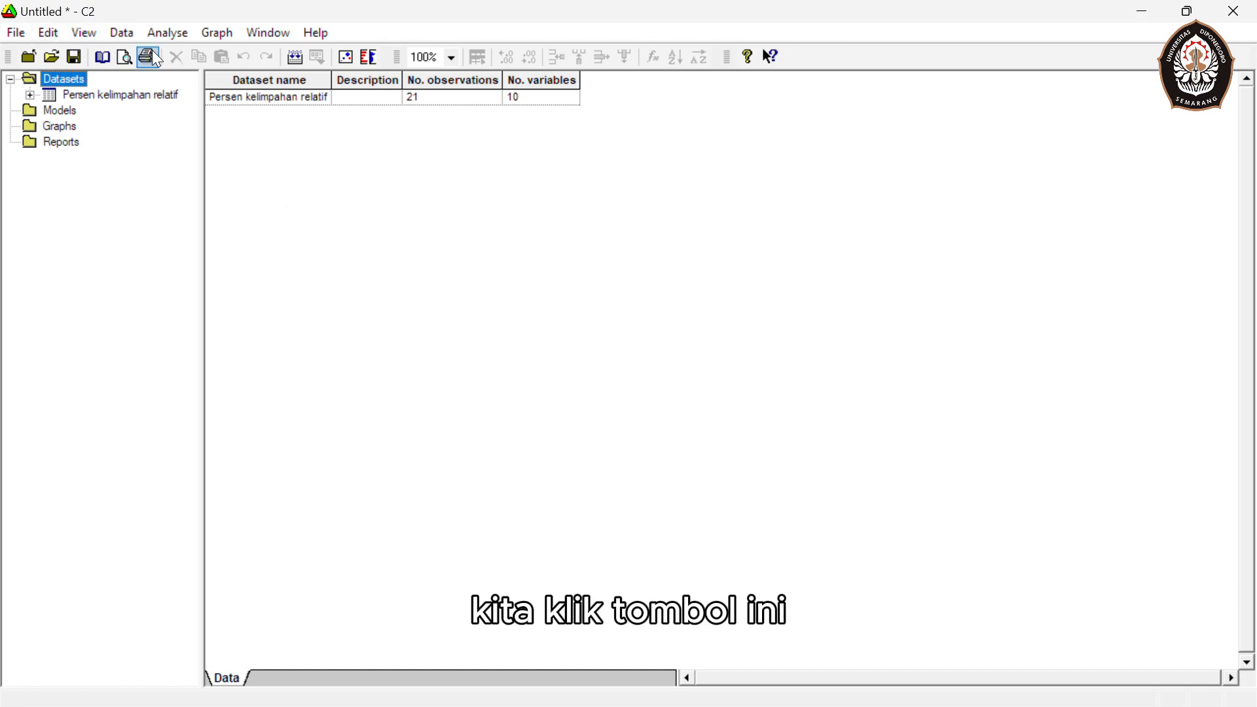
# Step: Create a stratigraphic diagram in a new graph book named Graphbook 01 and add all ten variables from the Persen kelimpahan relatif dataset
pyautogui.click(372, 58)
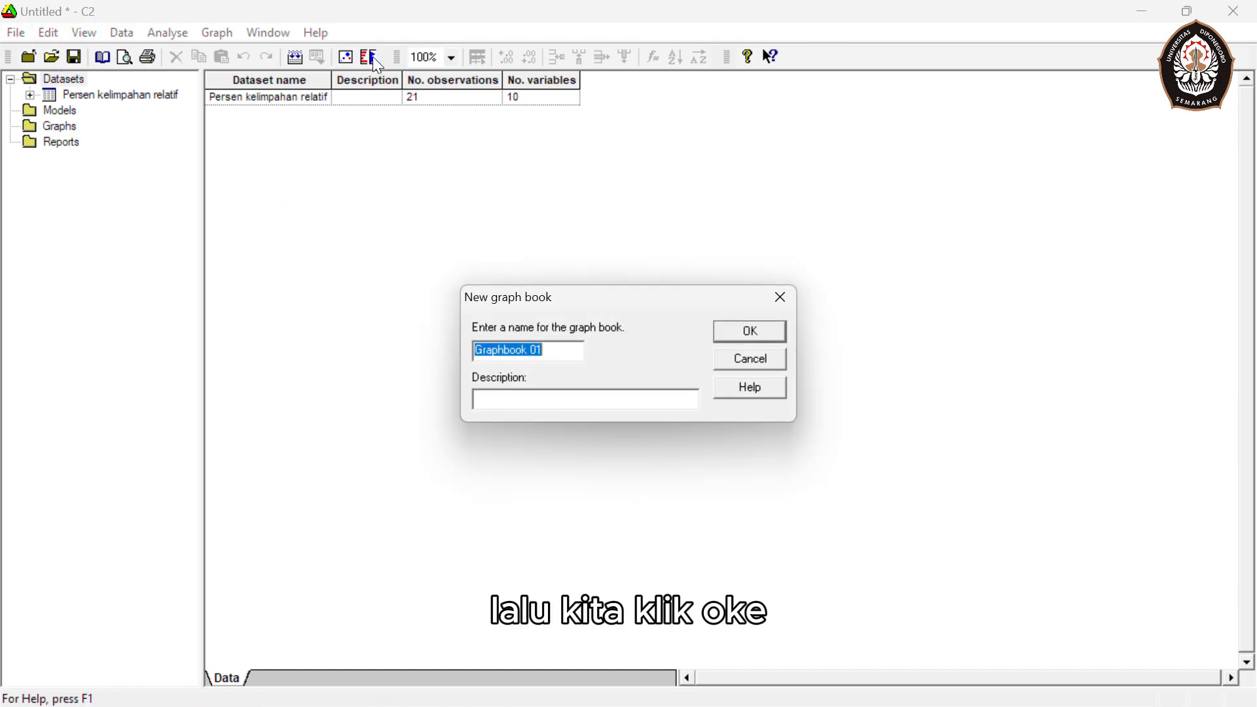
pyautogui.click(756, 332)
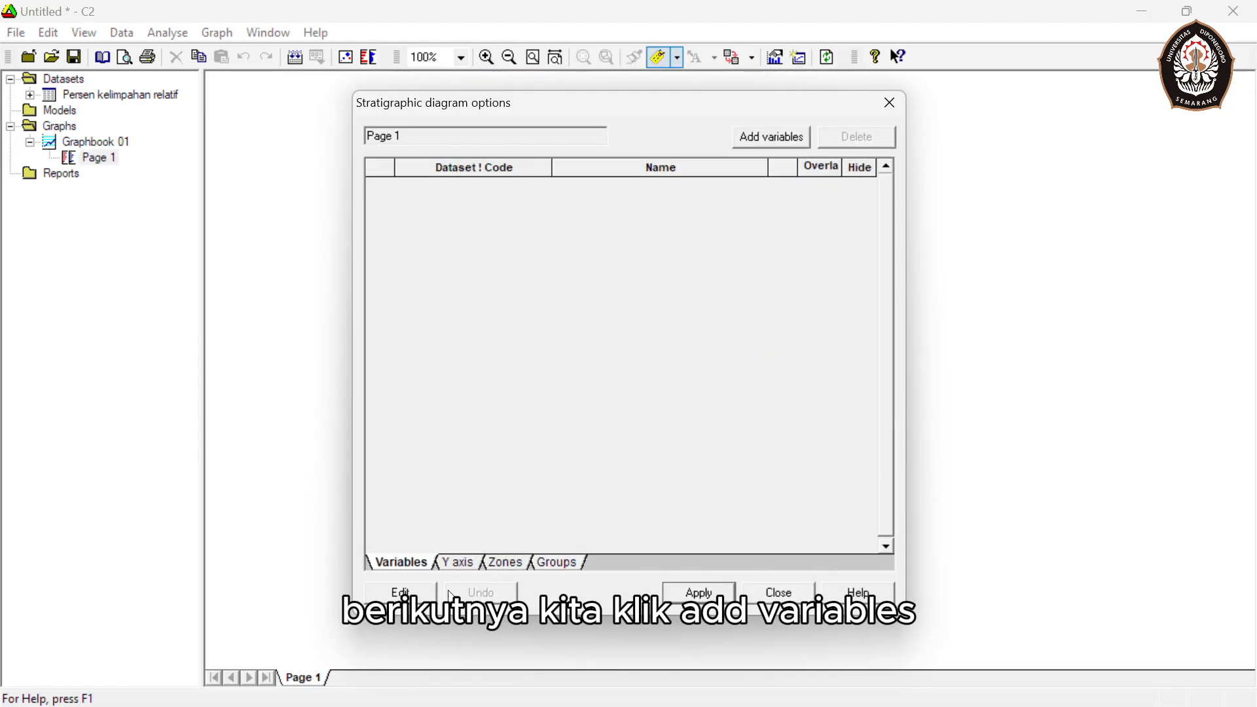
pyautogui.click(775, 149)
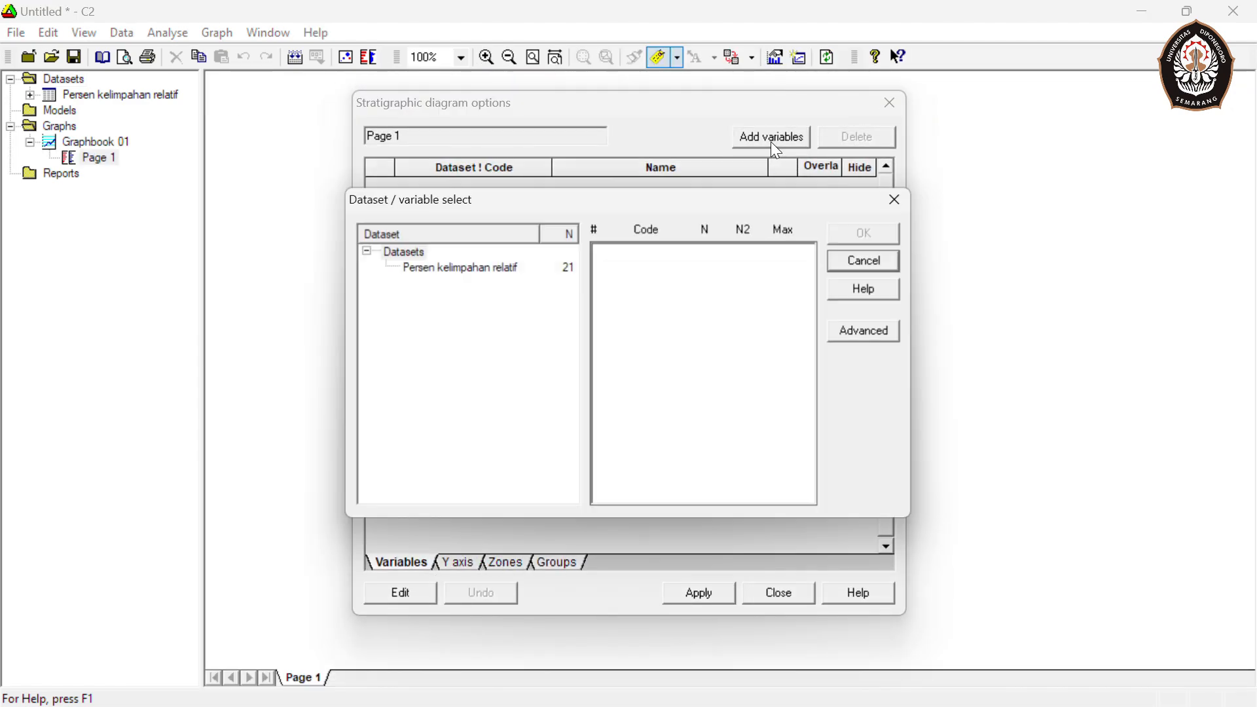
pyautogui.click(505, 269)
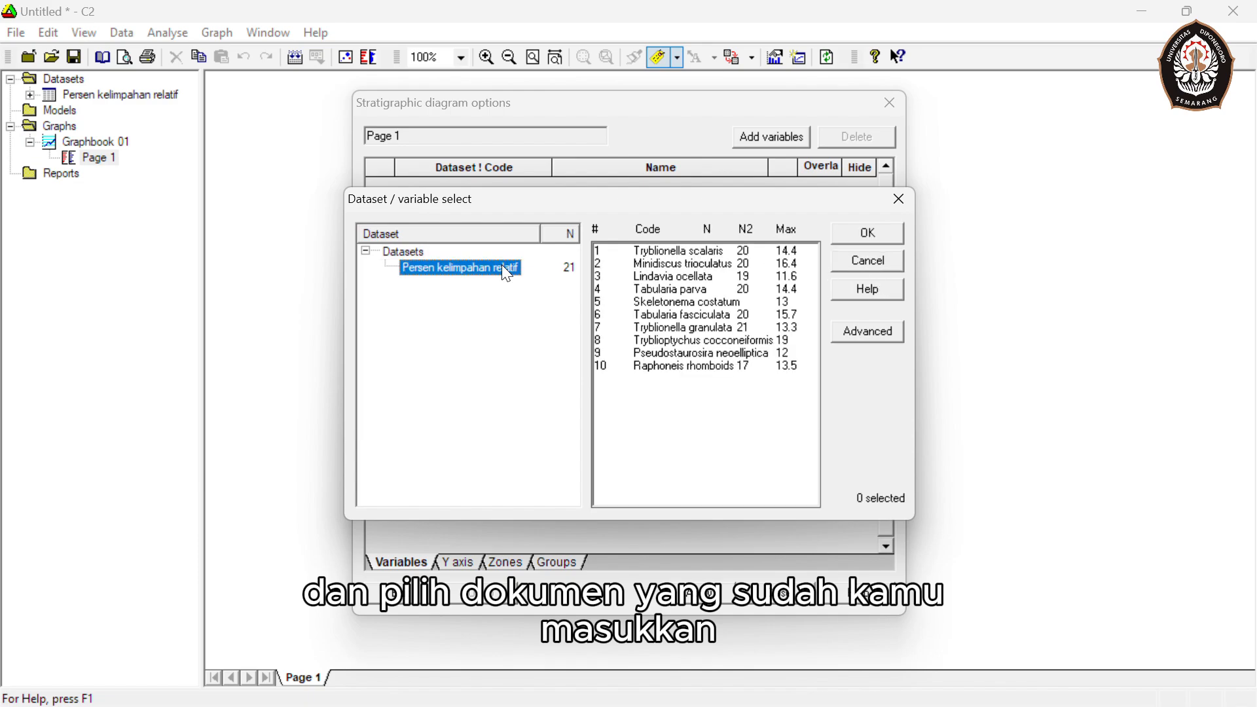
pyautogui.click(654, 252)
pyautogui.hotkey('shift', 'Down')
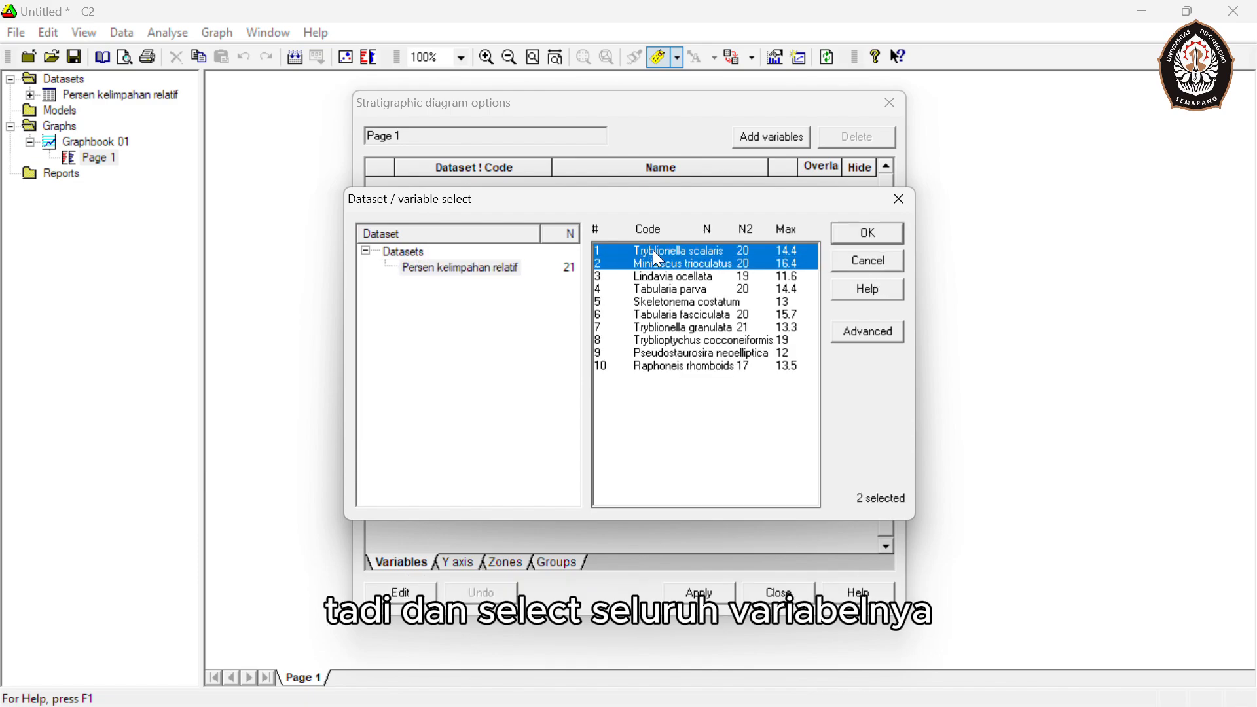
pyautogui.hotkey('shift', 'End')
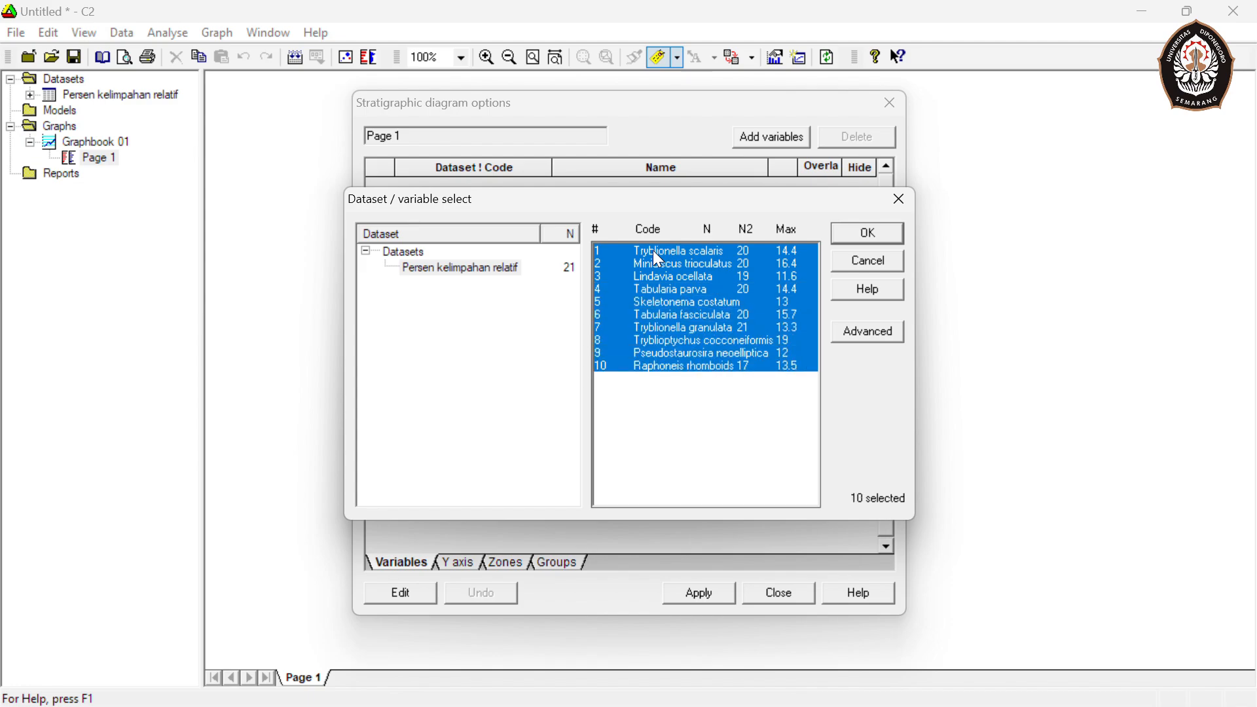
pyautogui.click(887, 235)
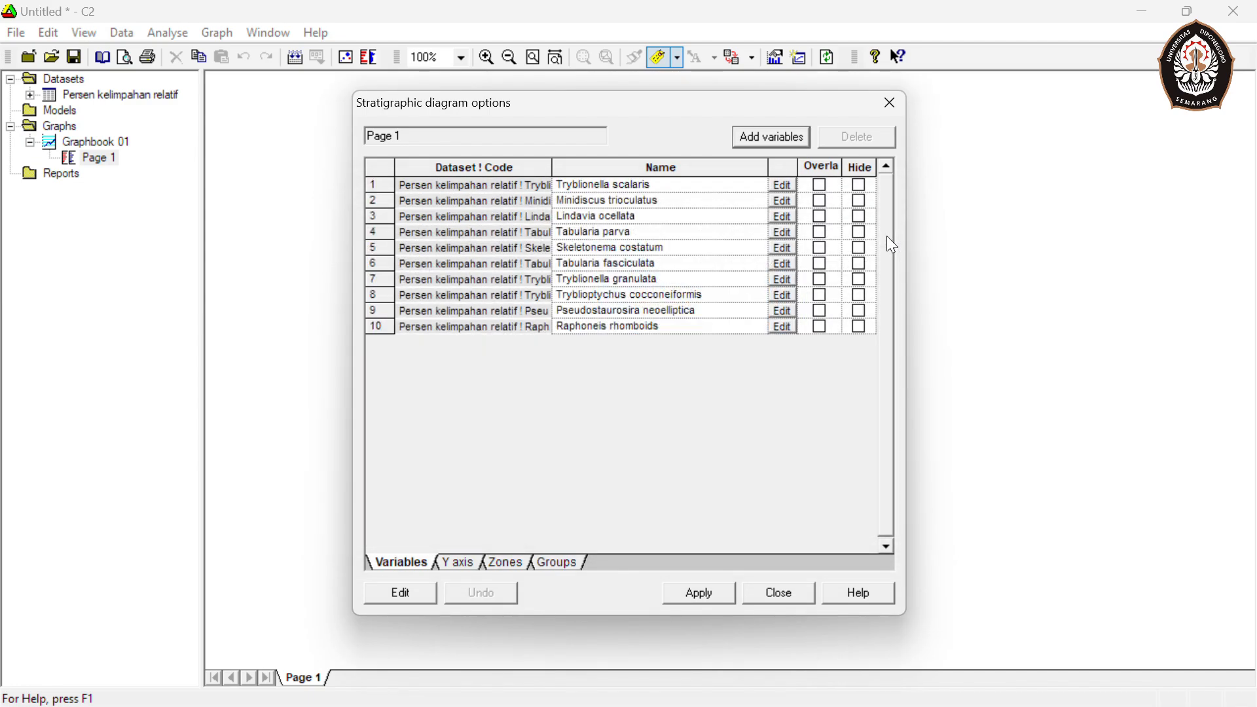
# Step: Draw the diagram's y-axis values as sample codes, apply the setting and close the stratigraphic diagram options
pyautogui.click(462, 557)
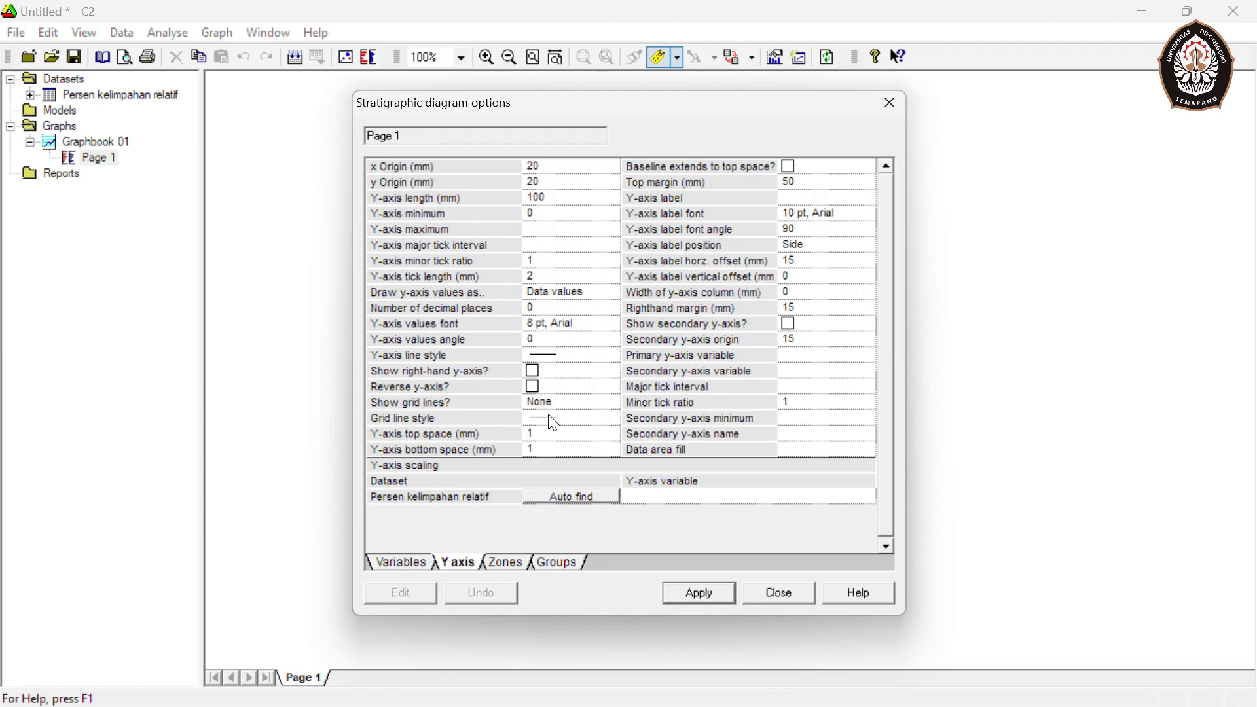
pyautogui.click(592, 296)
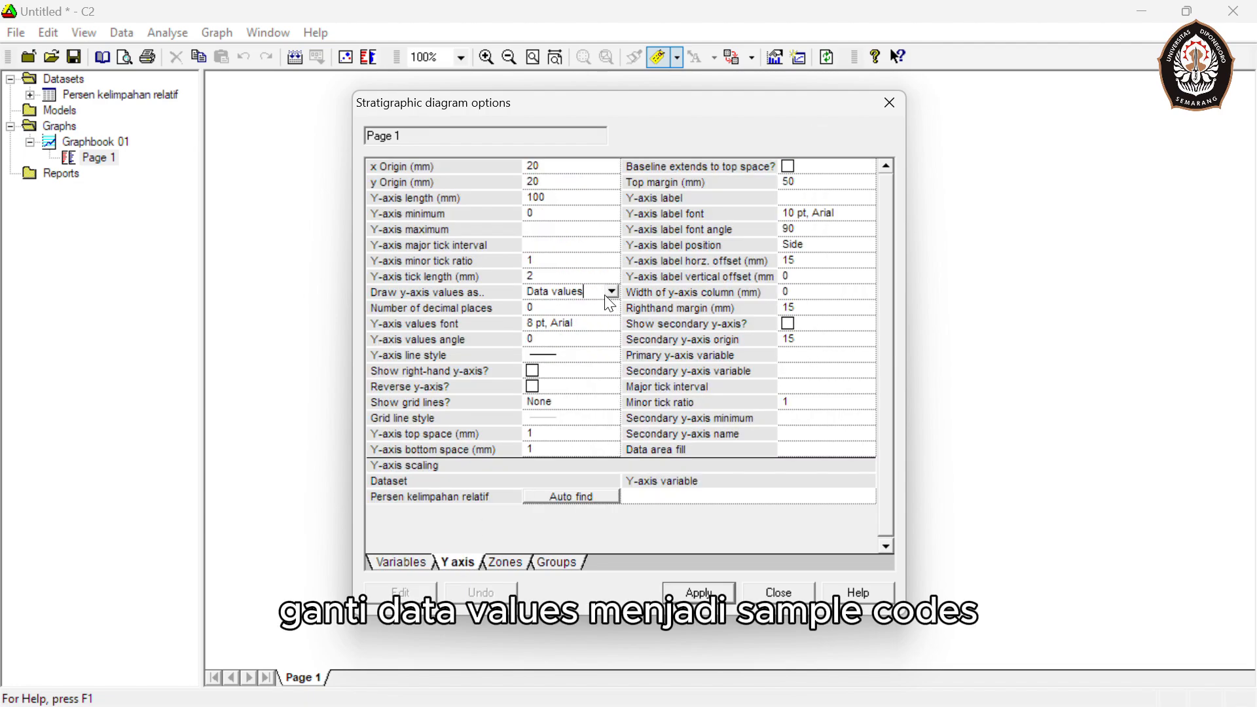
pyautogui.click(612, 292)
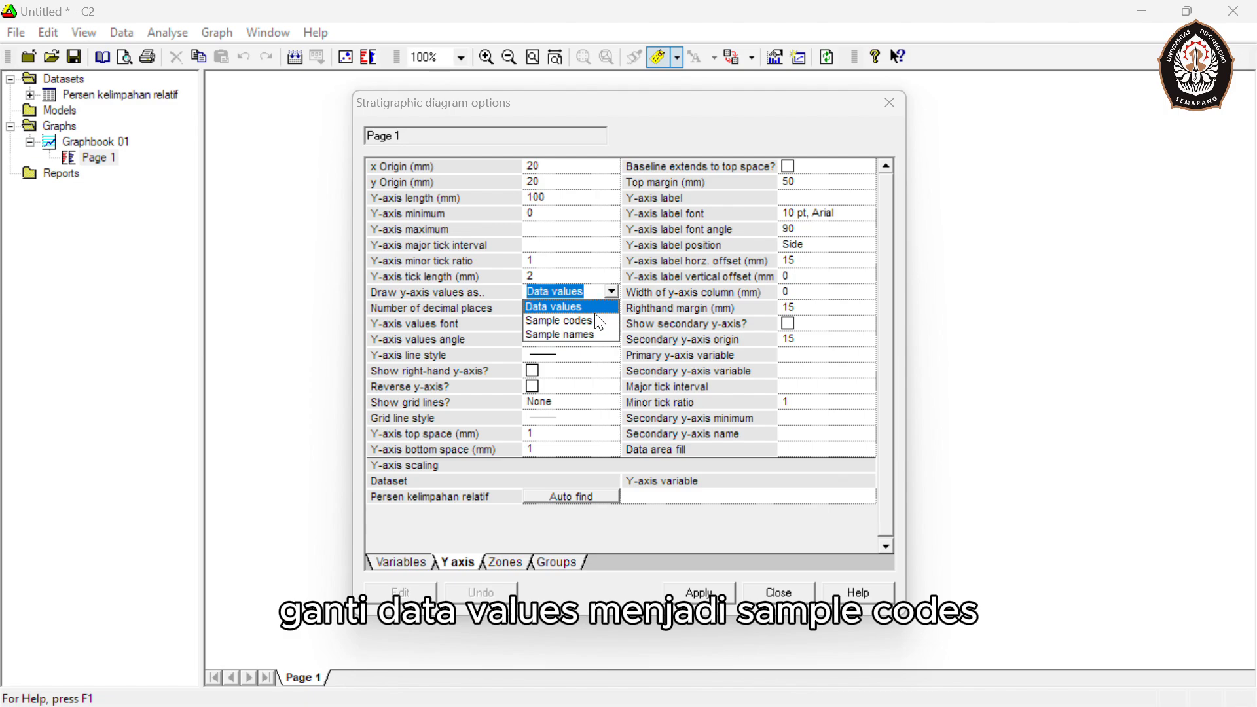
pyautogui.click(580, 322)
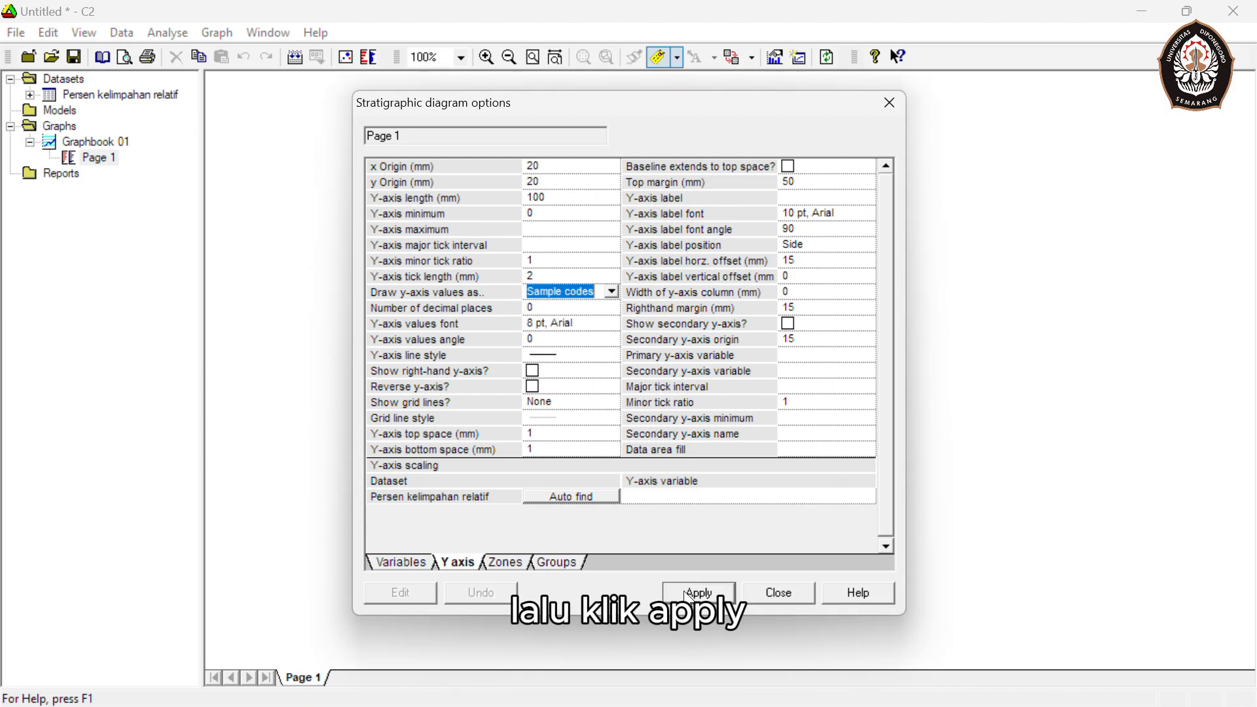
pyautogui.click(683, 590)
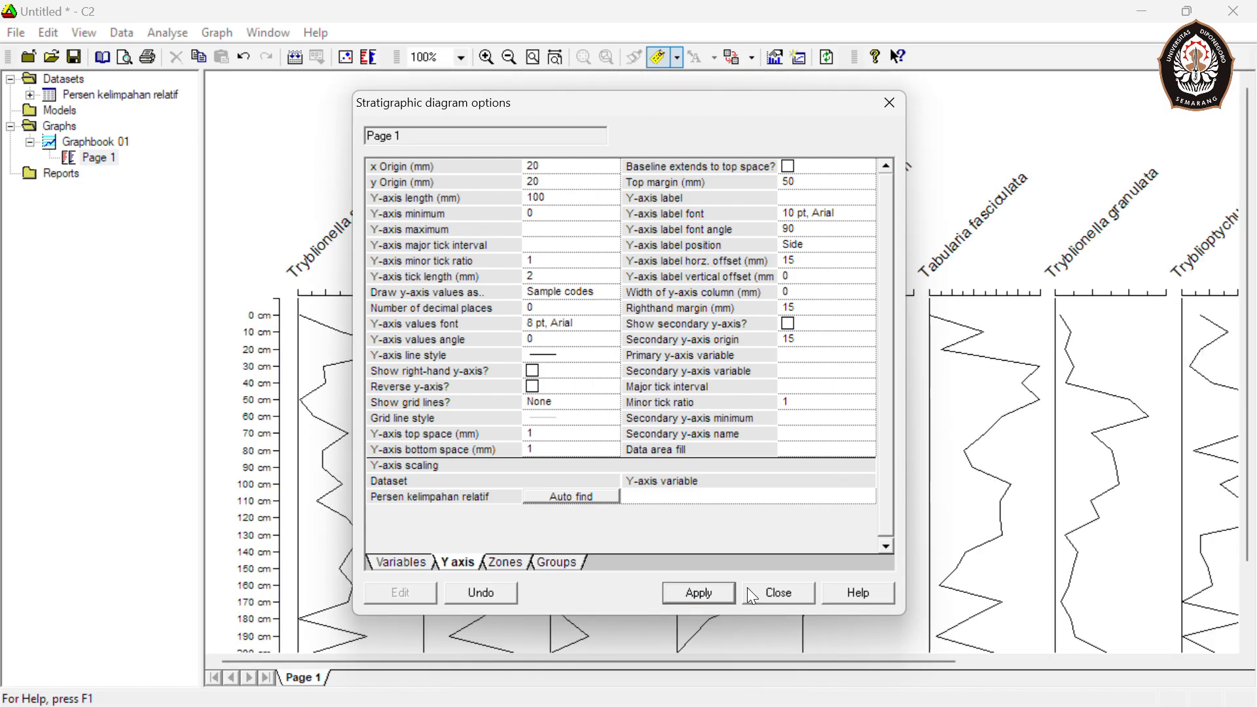
pyautogui.click(779, 592)
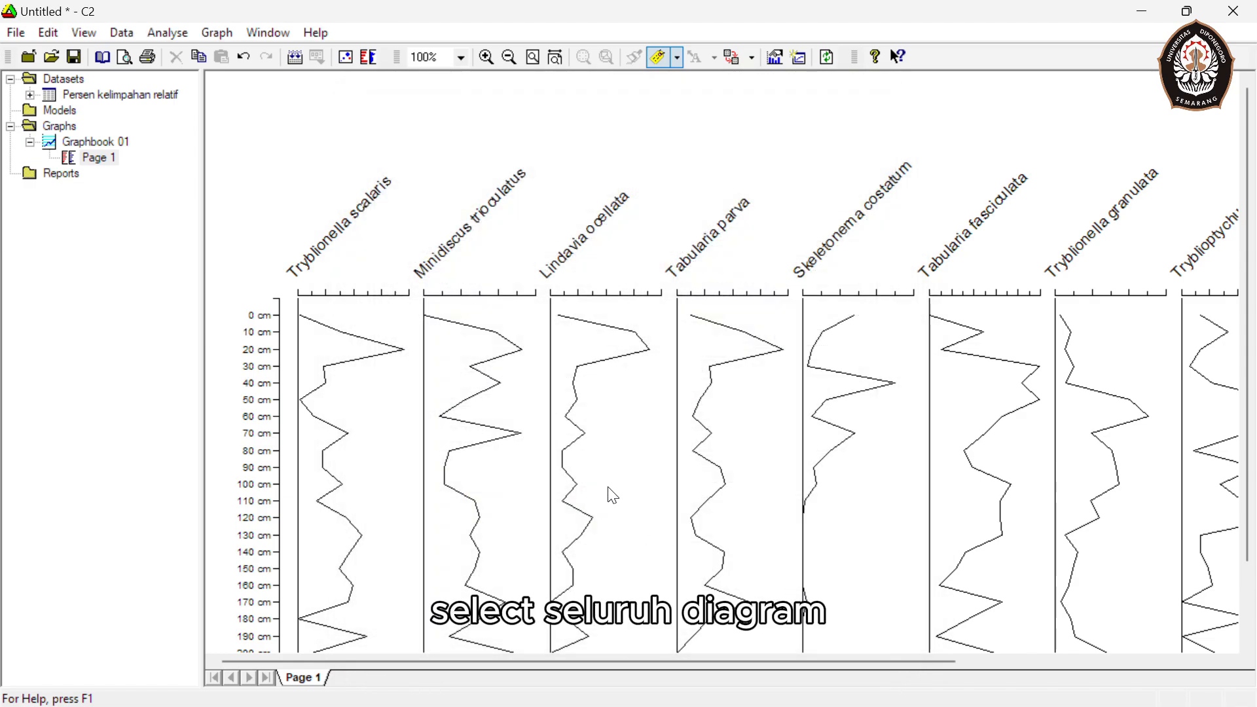
# Step: Select all ten graphs in the diagram and set and apply an x-axis maximum of 0.1 for them
pyautogui.scroll(-5, 608, 486)
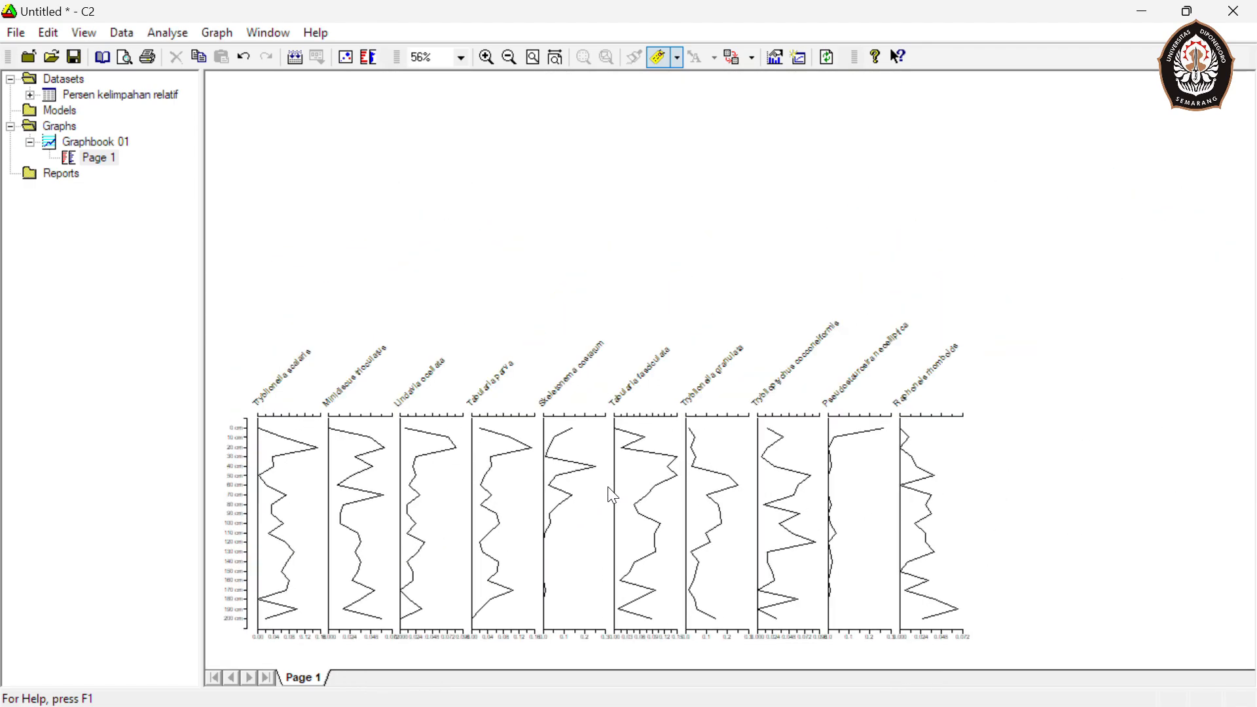
pyautogui.scroll(3, 608, 486)
pyautogui.scroll(-1, 612, 495)
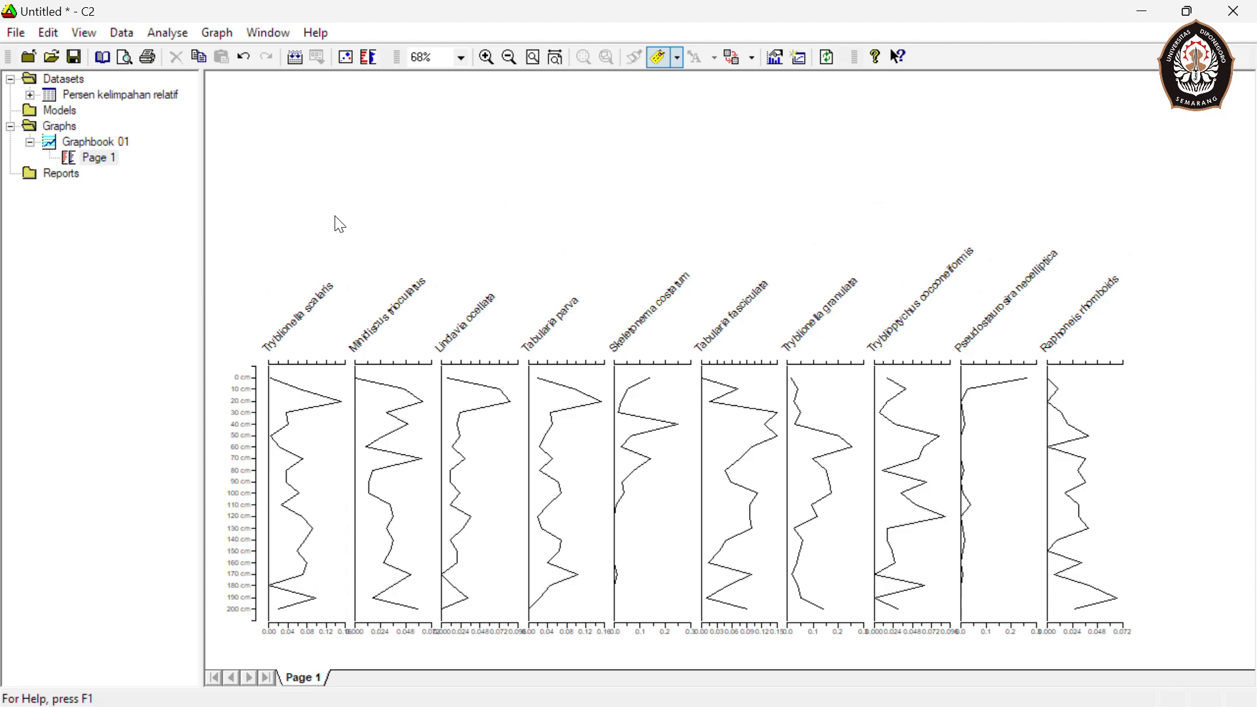
pyautogui.moveTo(226, 223); pyautogui.dragTo(1226, 648)
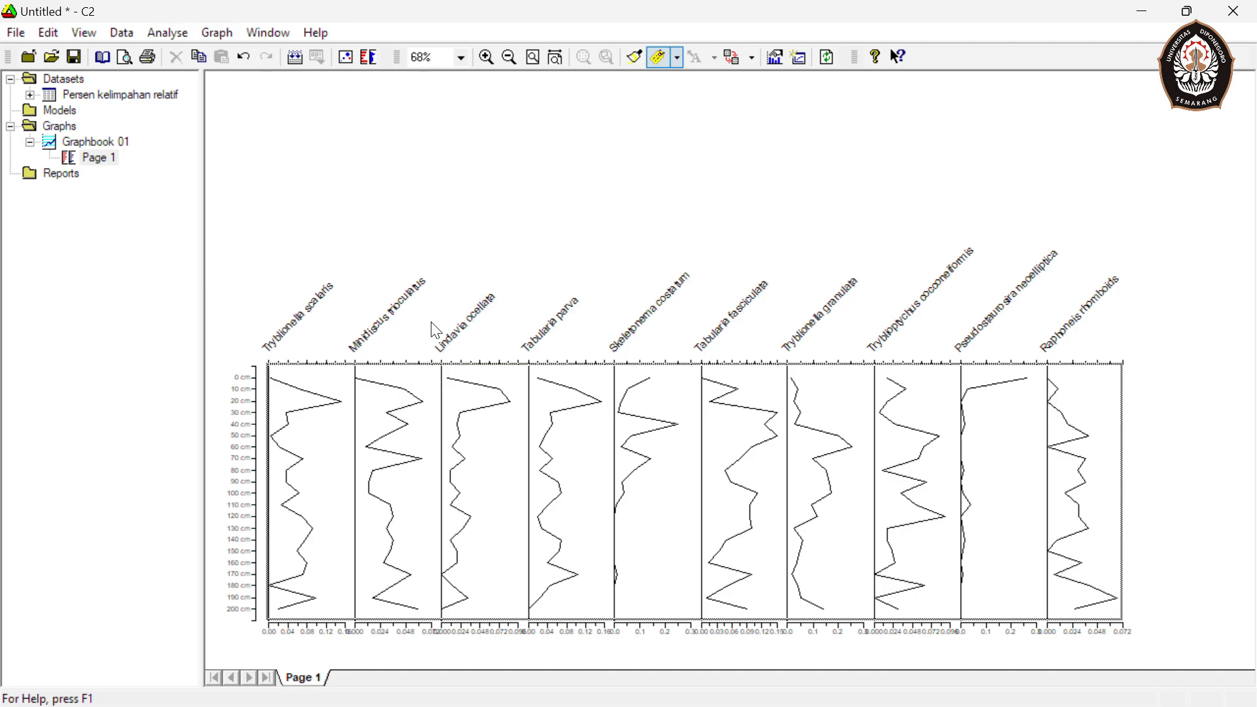
pyautogui.rightClick(404, 422)
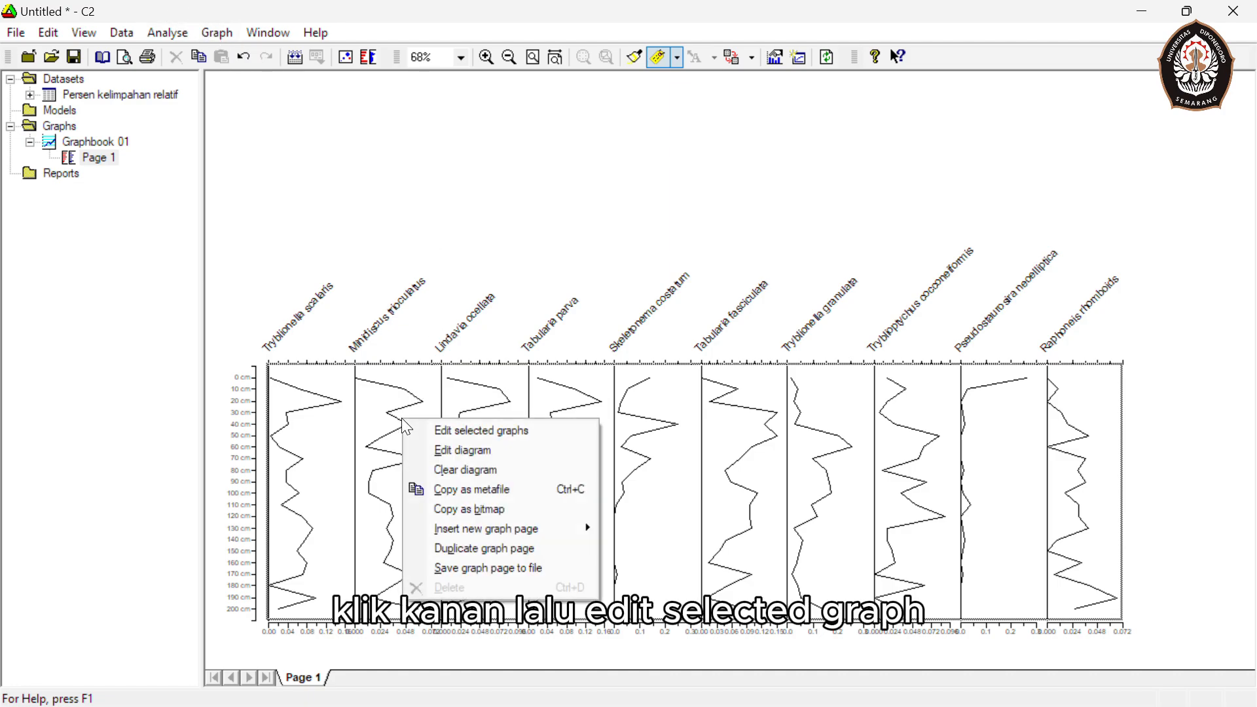
pyautogui.click(532, 430)
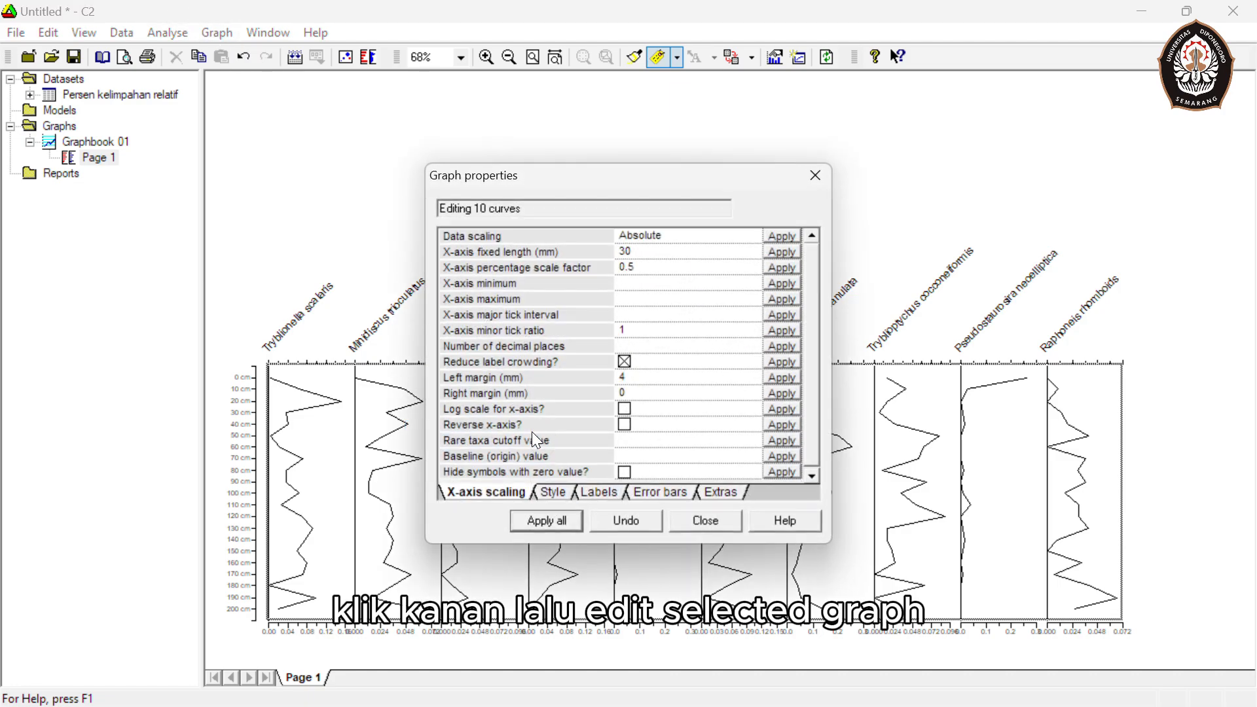
pyautogui.click(551, 493)
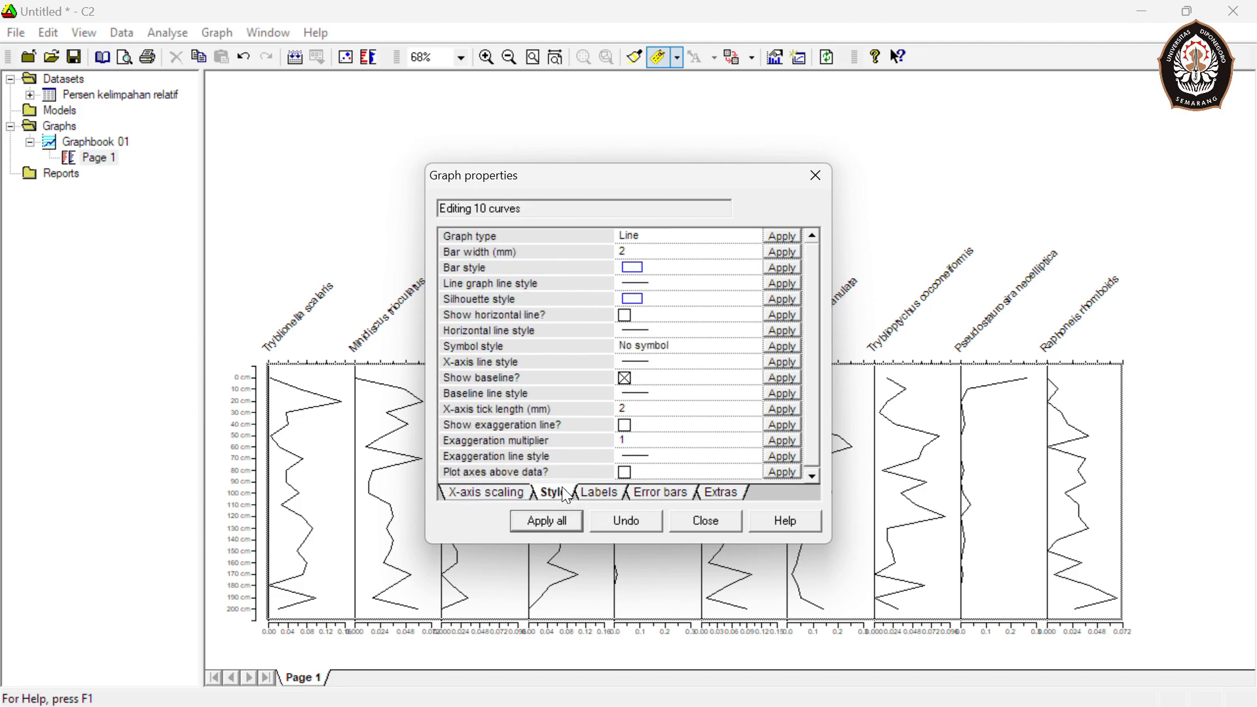
pyautogui.click(510, 495)
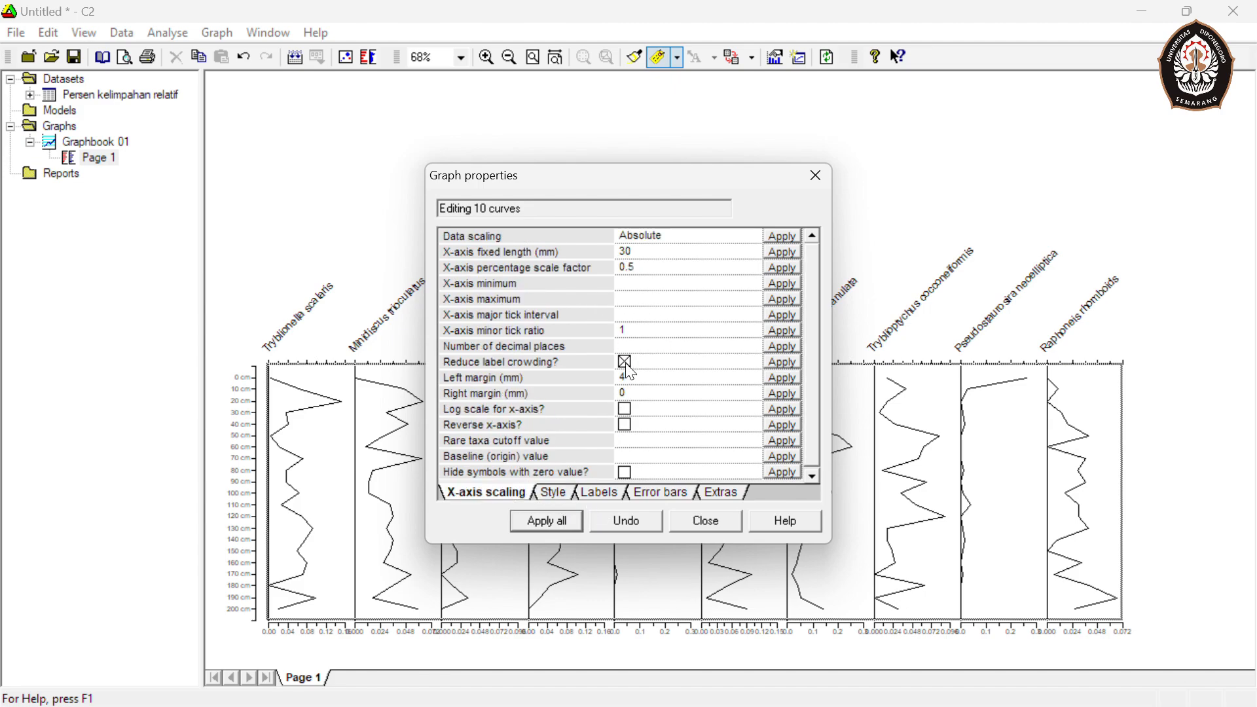
pyautogui.click(630, 301)
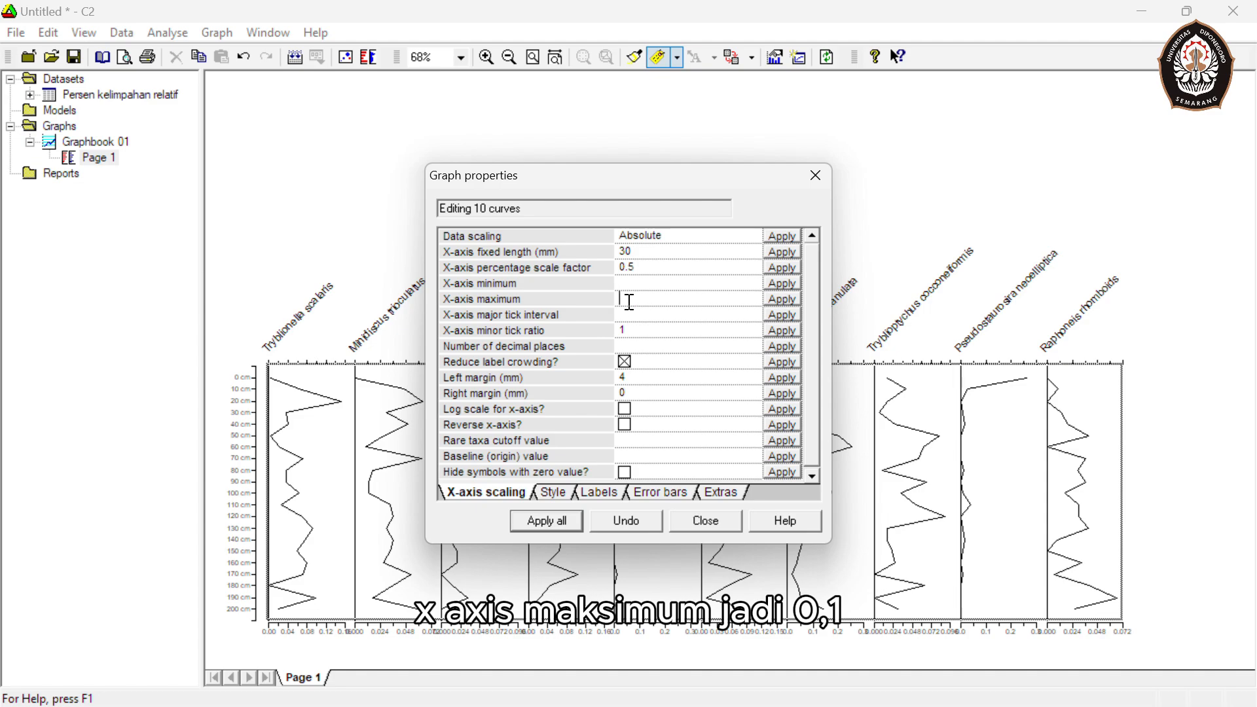
pyautogui.write('0.1')
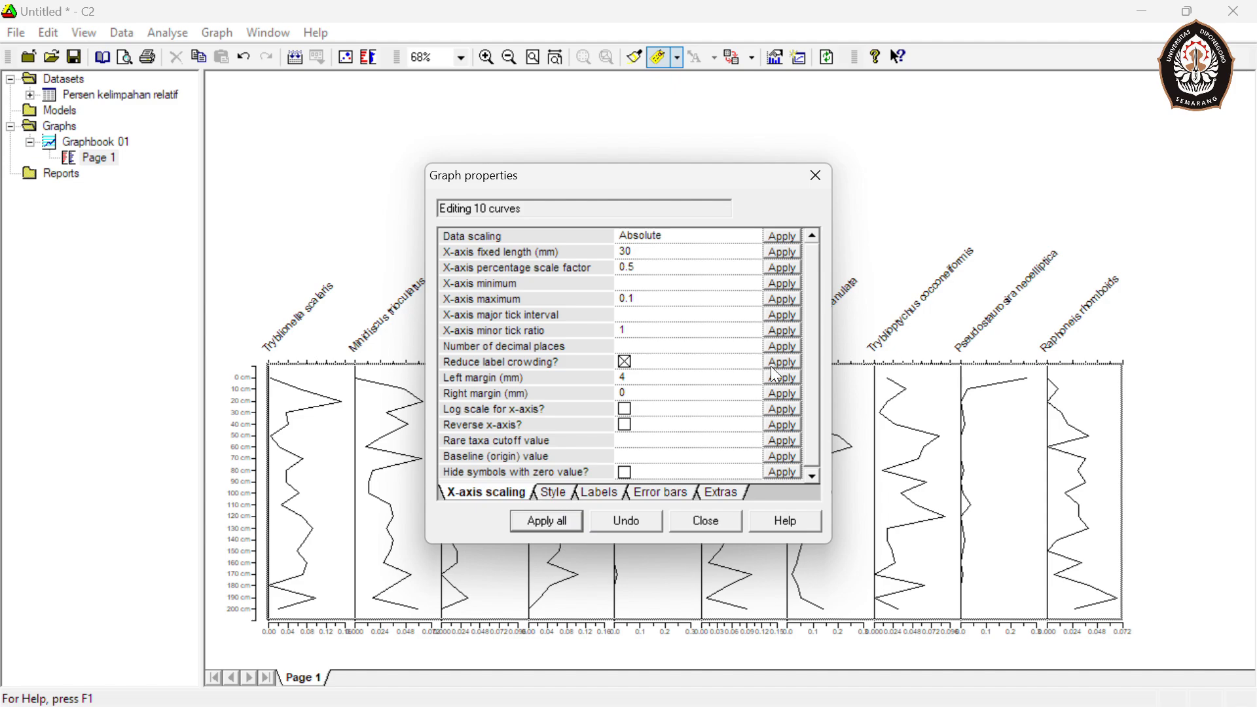
pyautogui.click(783, 300)
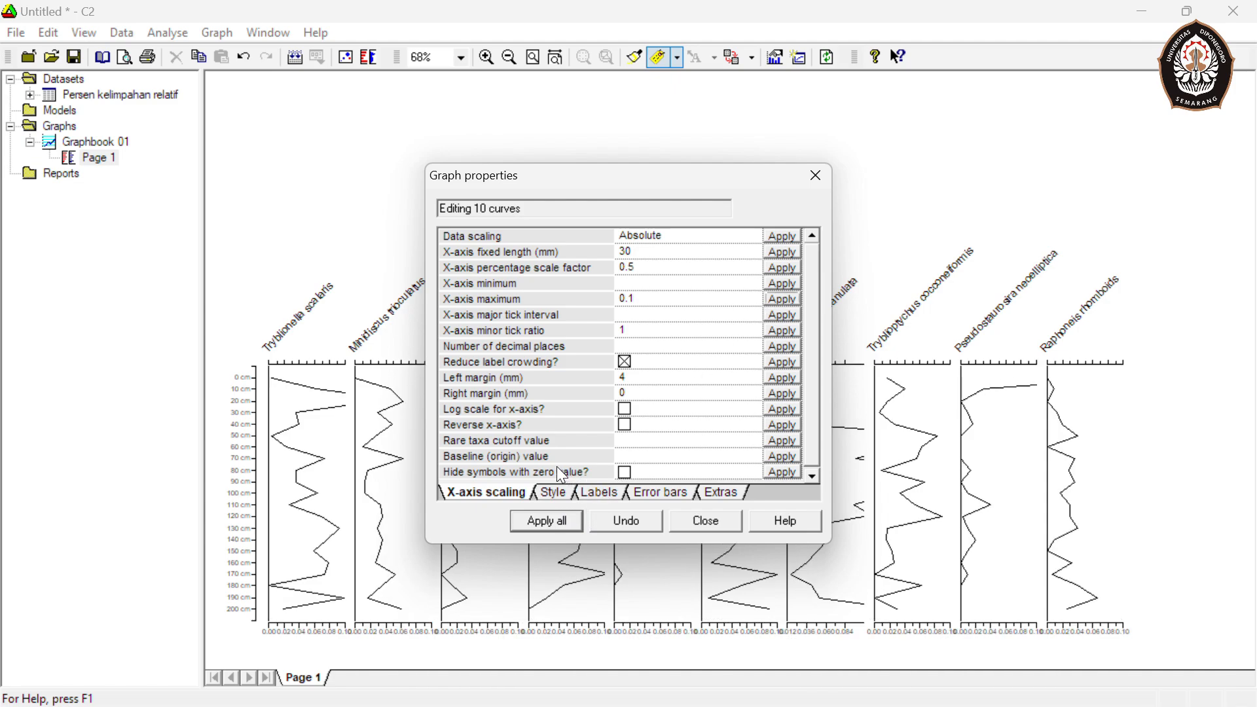
# Step: Set the bar style of the selected curves to outline width 5 (0.1 mm units) with the fill colour same as the outline
pyautogui.click(555, 491)
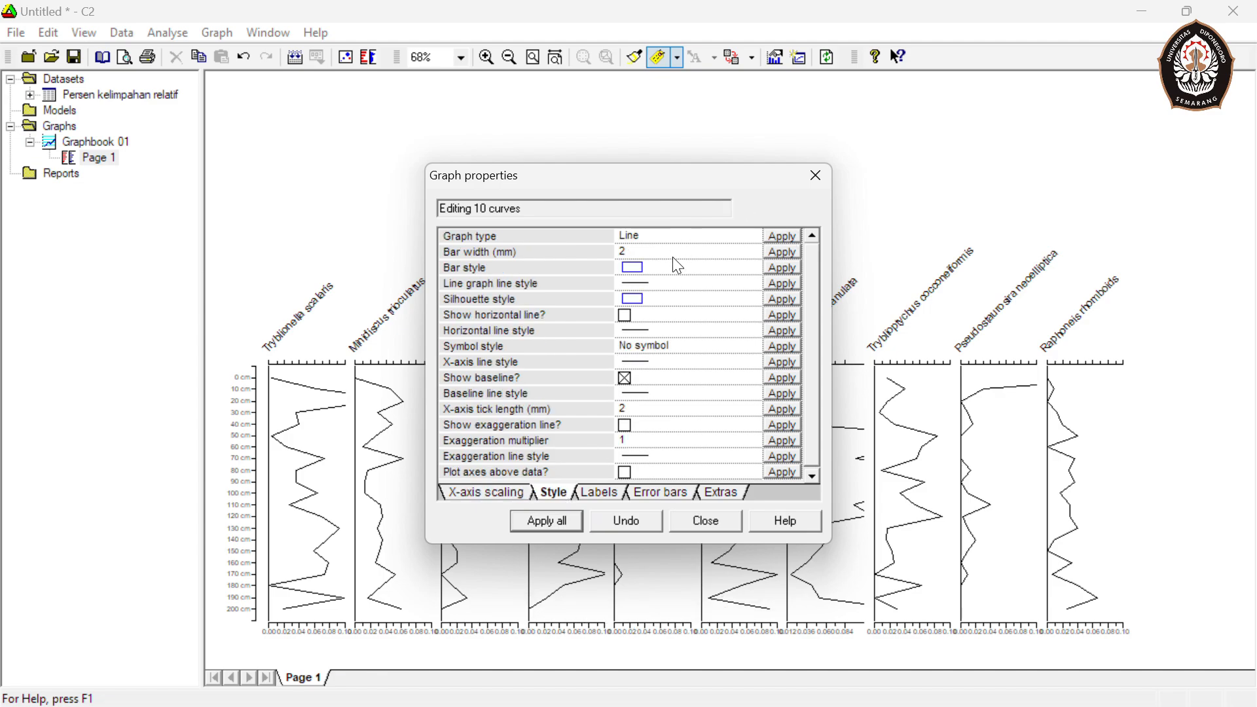
pyautogui.click(654, 268)
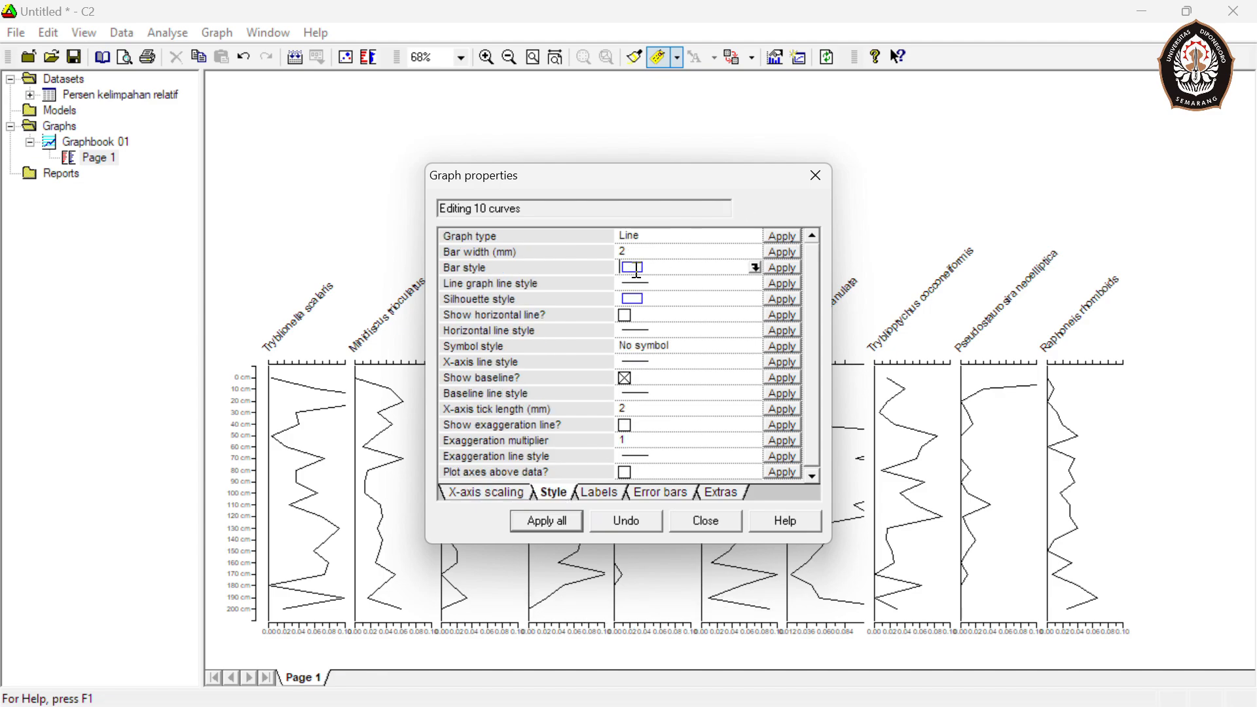
pyautogui.click(755, 268)
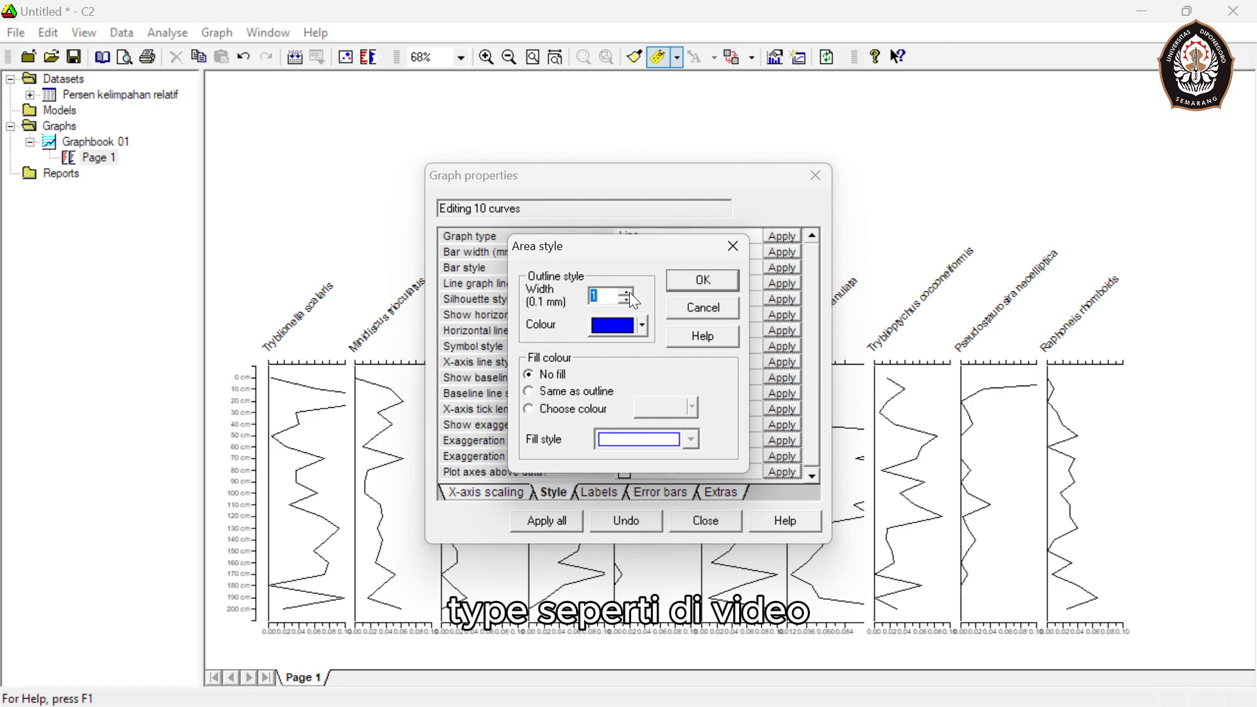
pyautogui.click(630, 292)
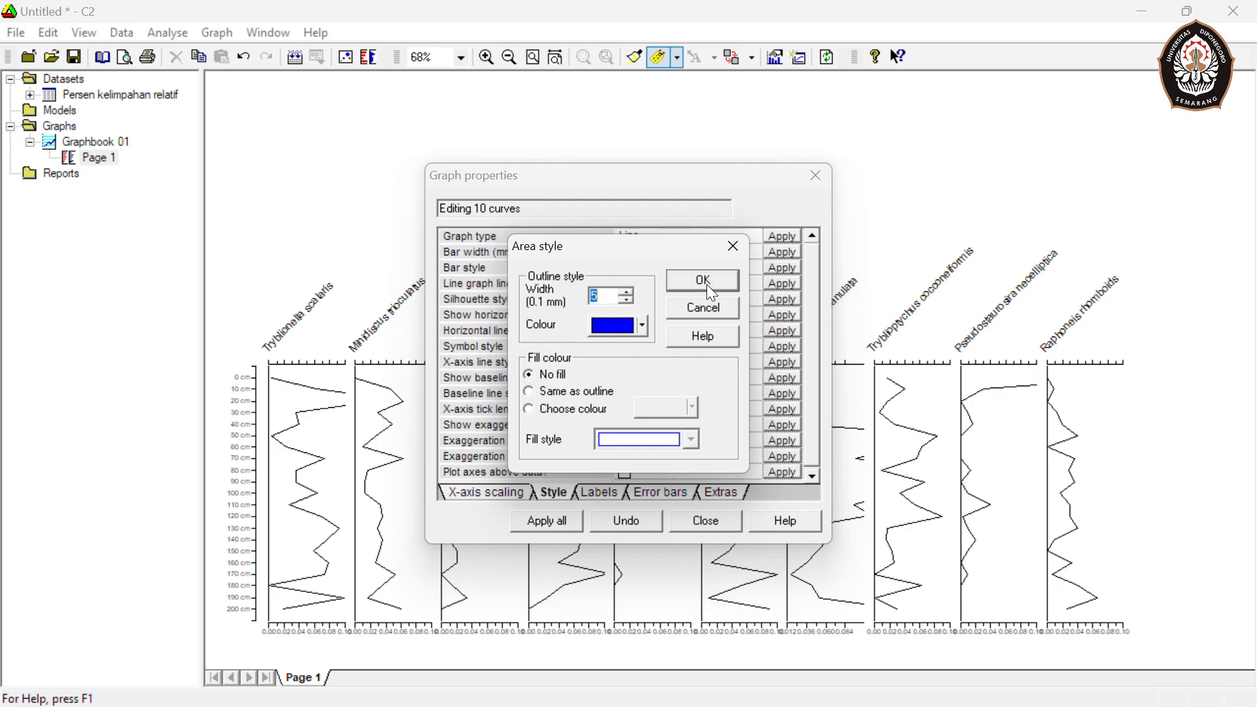
pyautogui.click(553, 391)
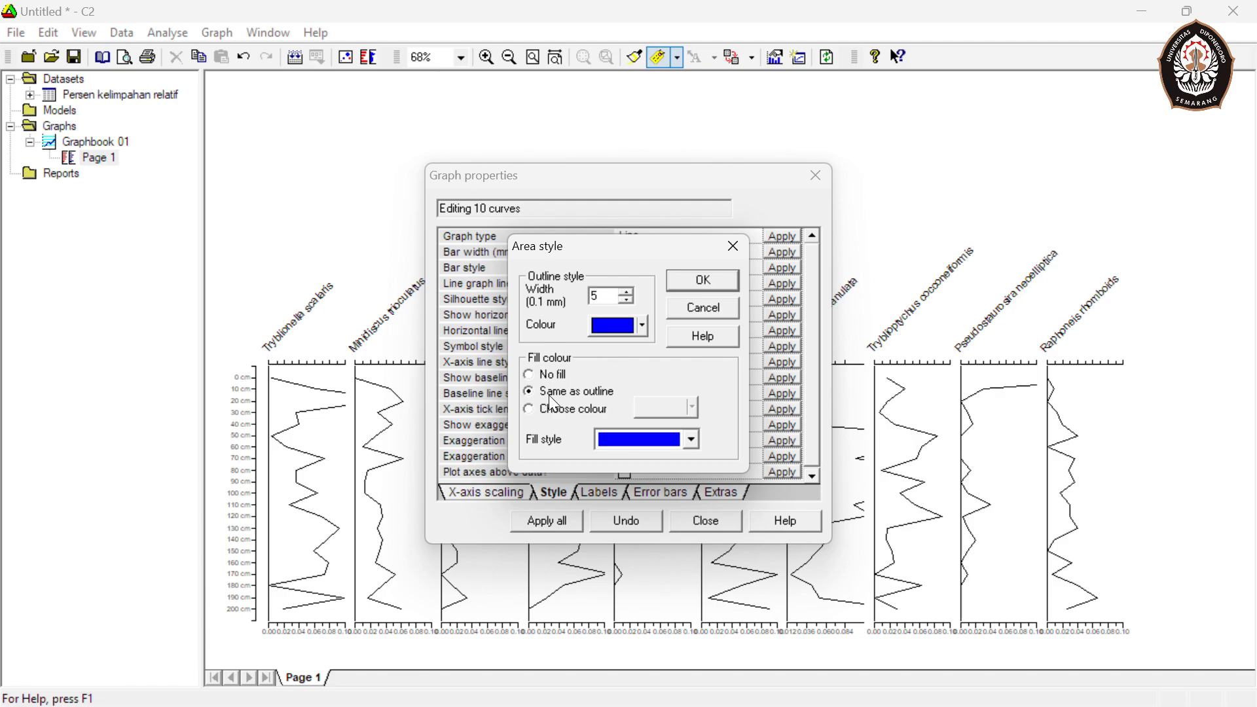
pyautogui.click(711, 279)
# Step: Change the graph type of the ten selected curves to Bar, apply all settings and close the graph properties
pyautogui.click(652, 236)
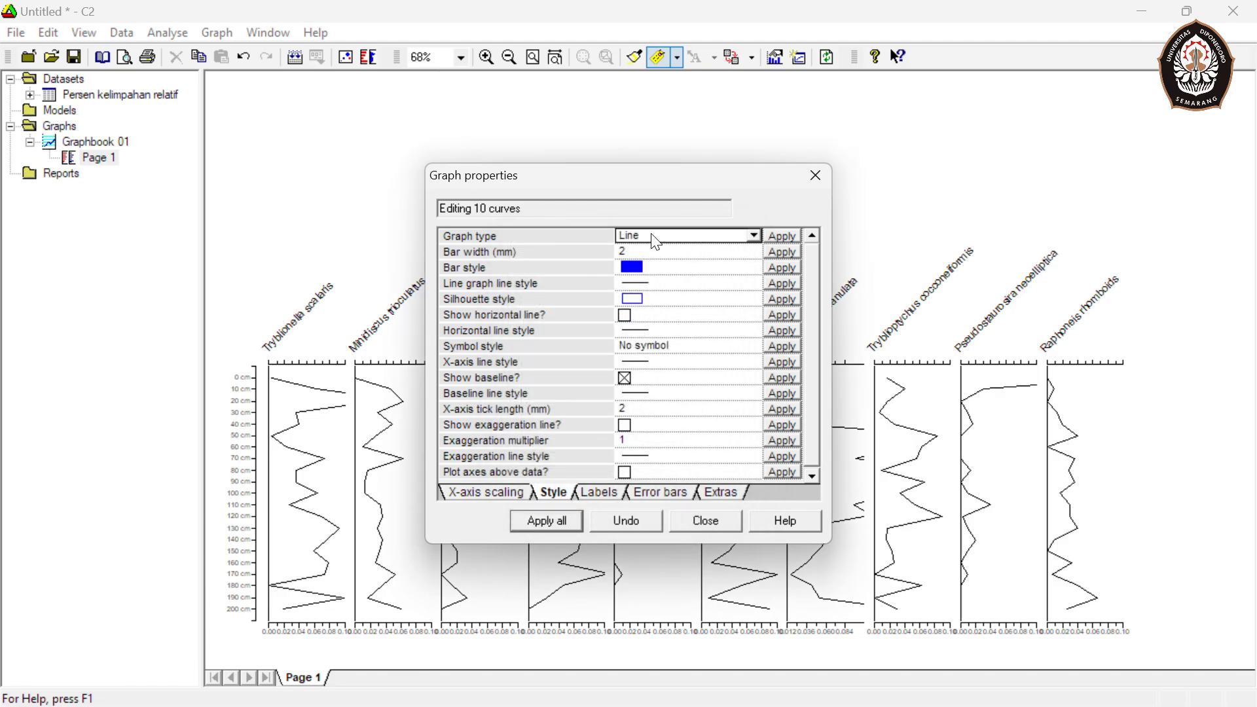
pyautogui.click(754, 237)
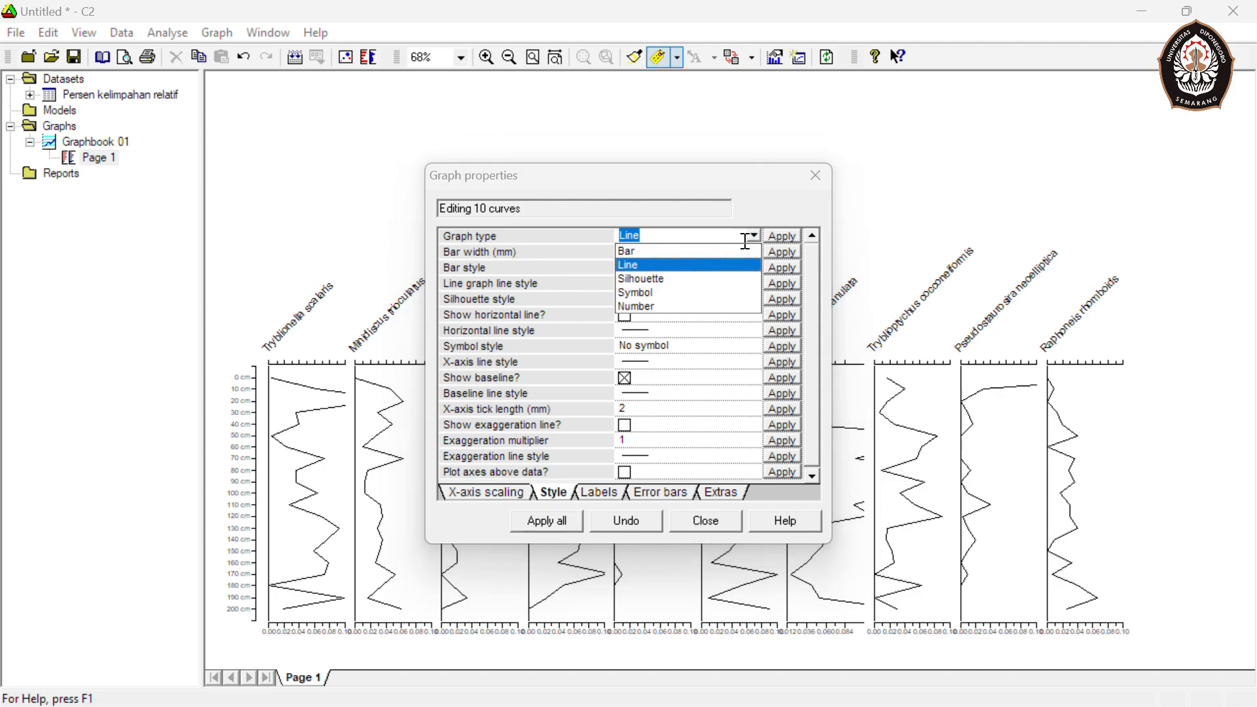
pyautogui.click(701, 251)
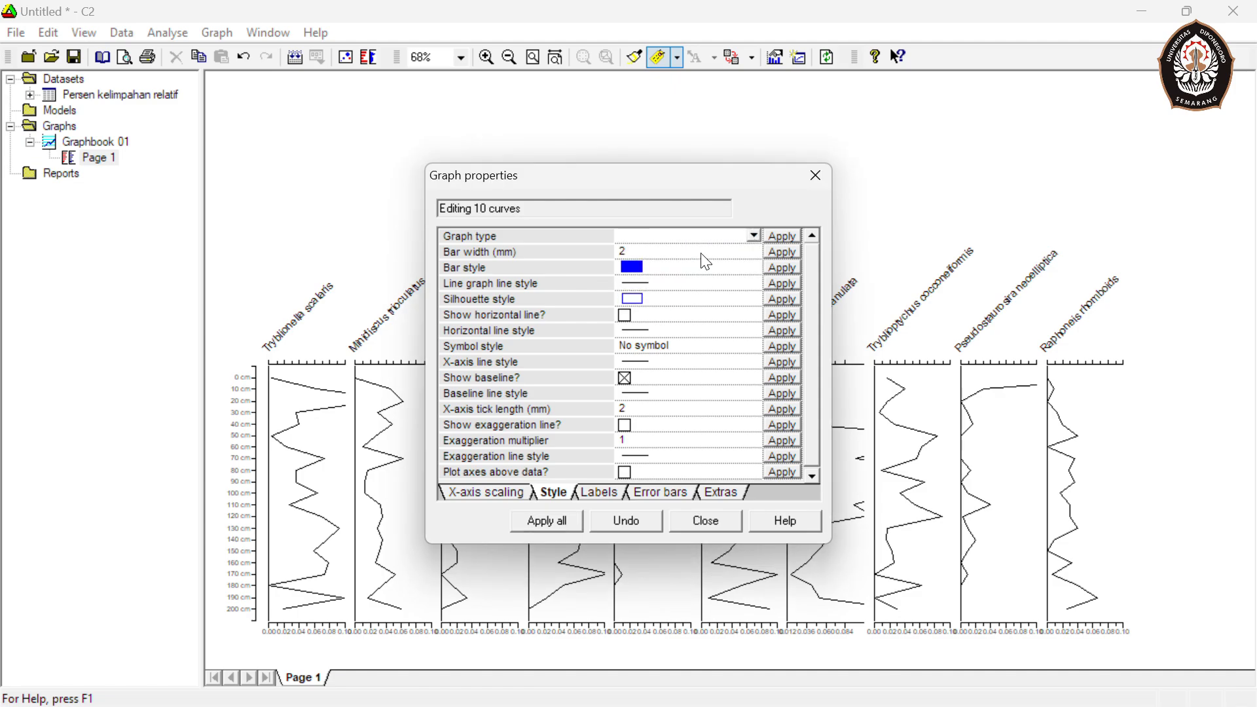
pyautogui.click(551, 520)
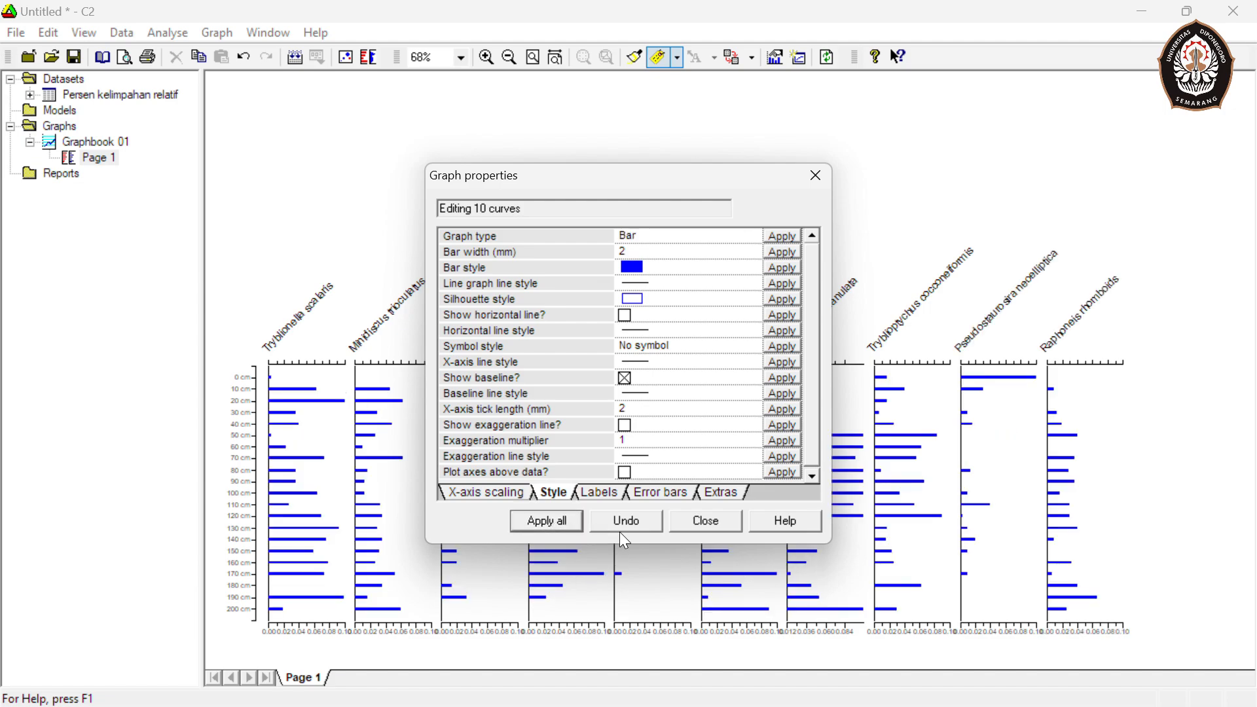
pyautogui.click(704, 524)
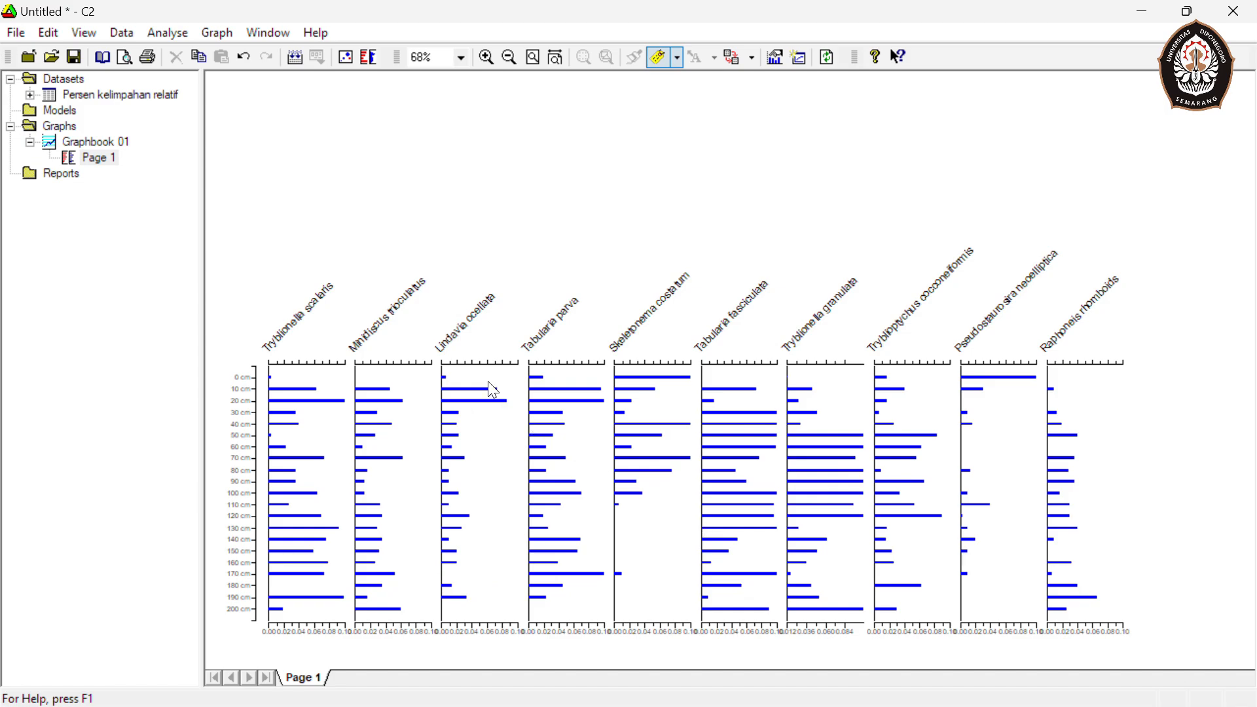
# Step: Move the Lindavia ocellata graph to the end of the diagram, after Raphoneis rhomboids
pyautogui.moveTo(489, 382); pyautogui.dragTo(1178, 385)
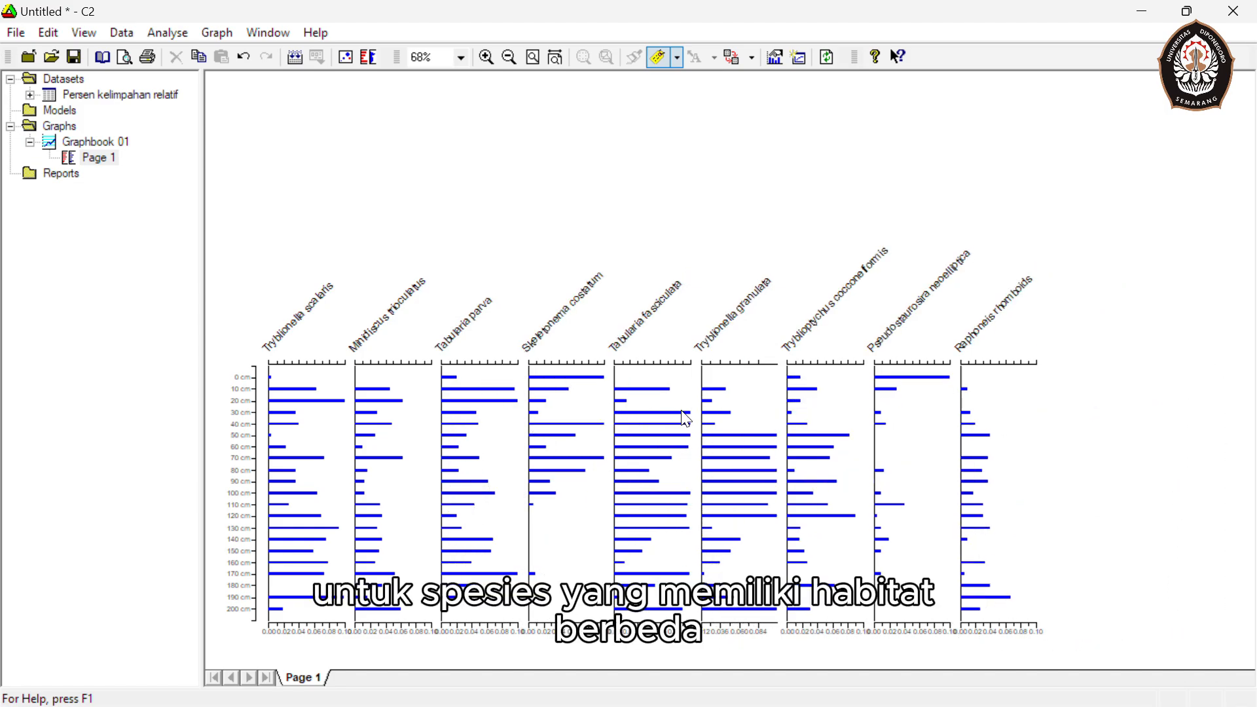
pyautogui.hotkey('ctrl', 'z')
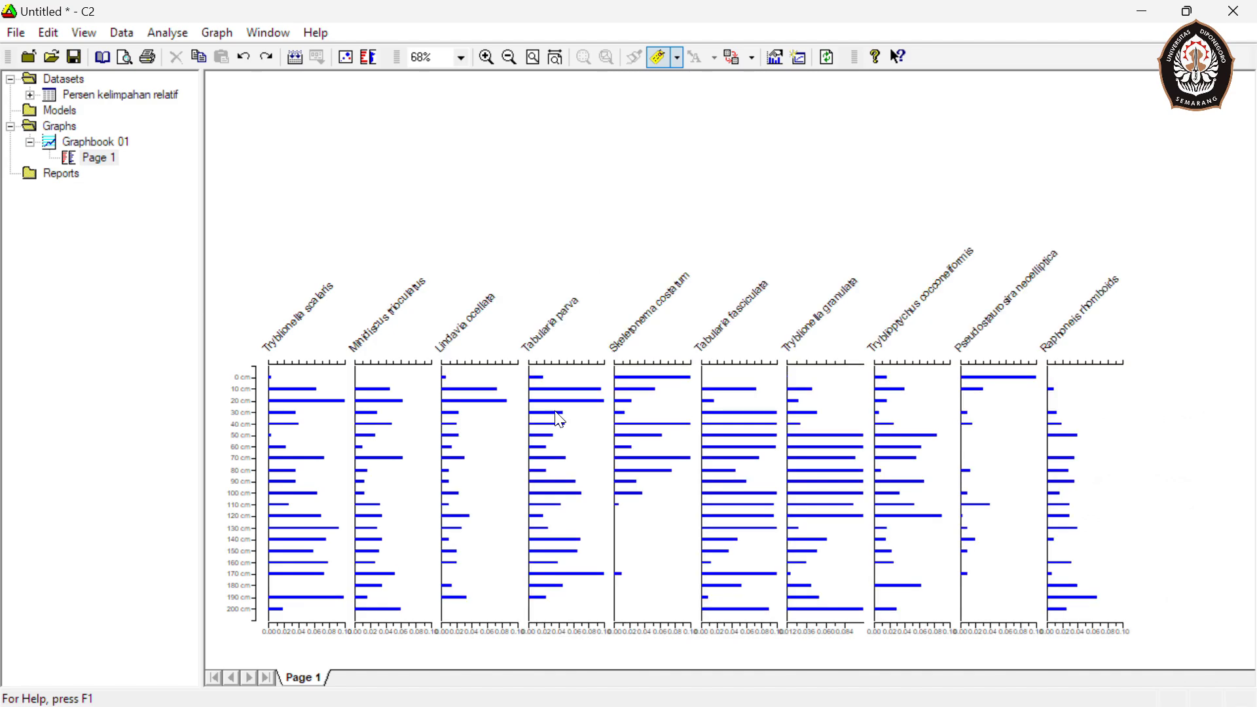
pyautogui.moveTo(468, 413); pyautogui.dragTo(1081, 399)
pyautogui.doubleClick(1089, 406)
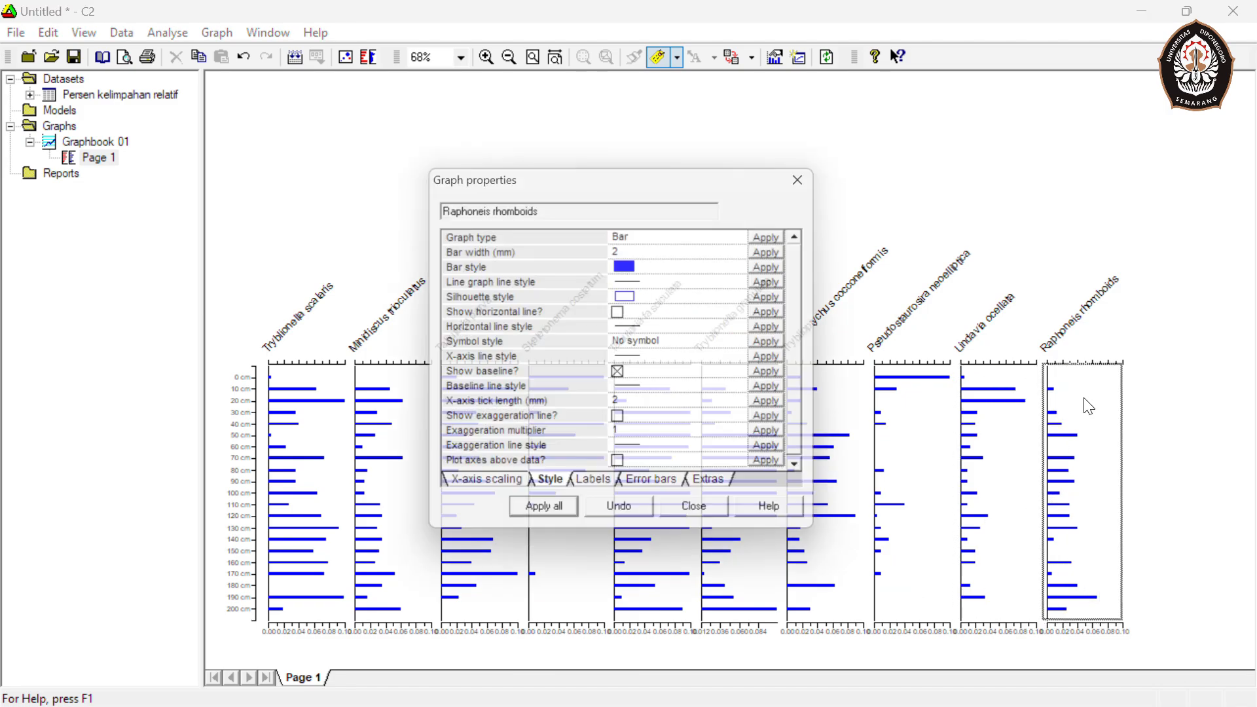
pyautogui.click(704, 523)
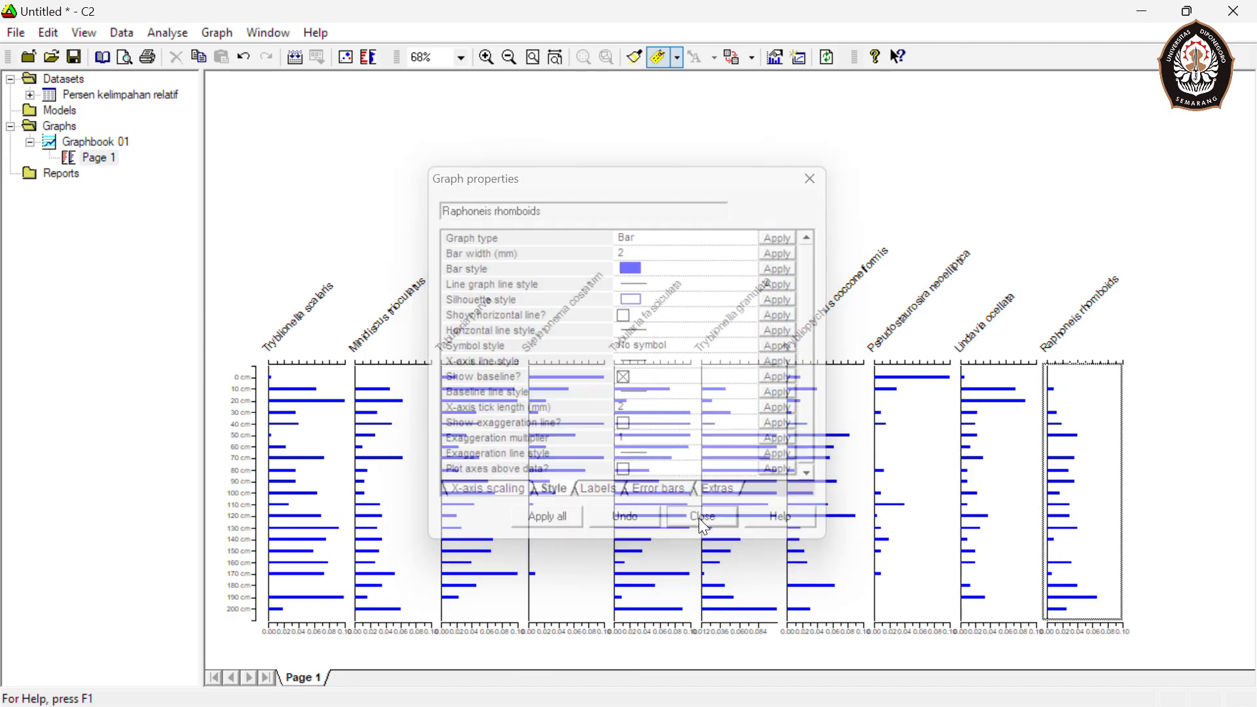
pyautogui.moveTo(1067, 499); pyautogui.dragTo(971, 492)
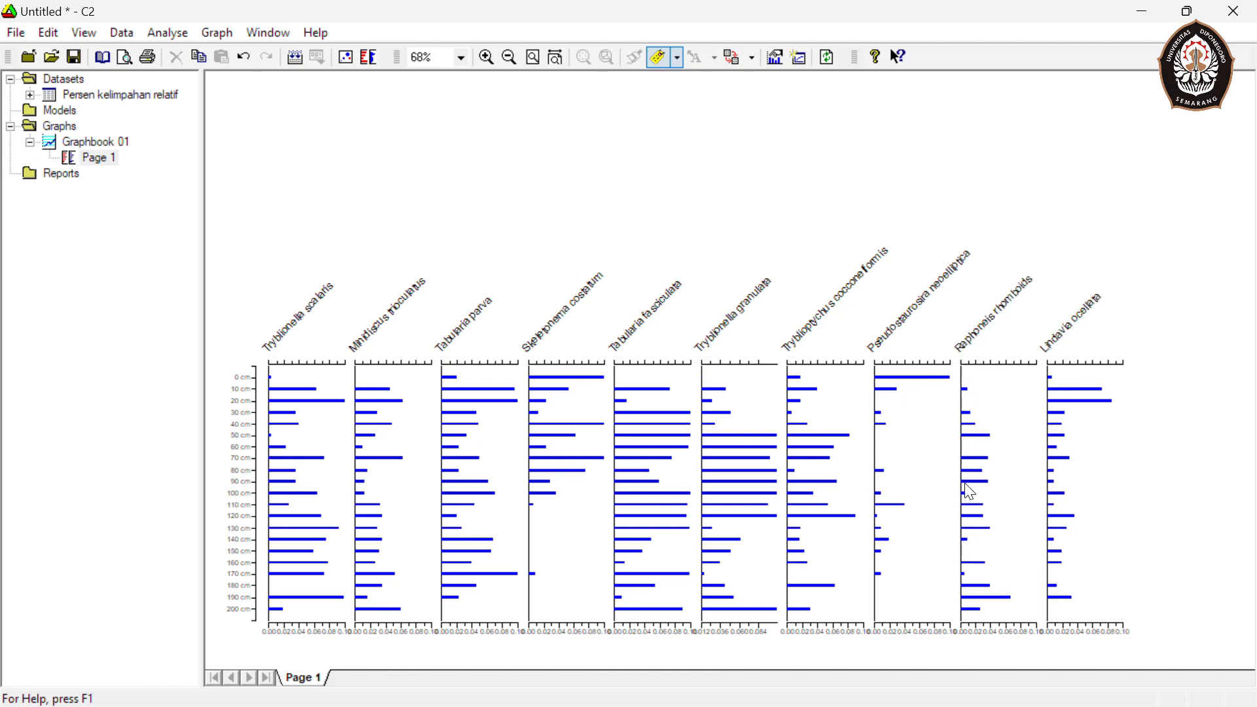
# Step: Recolour the Lindavia ocellata bars red, apply the style and close its graph properties
pyautogui.doubleClick(1080, 492)
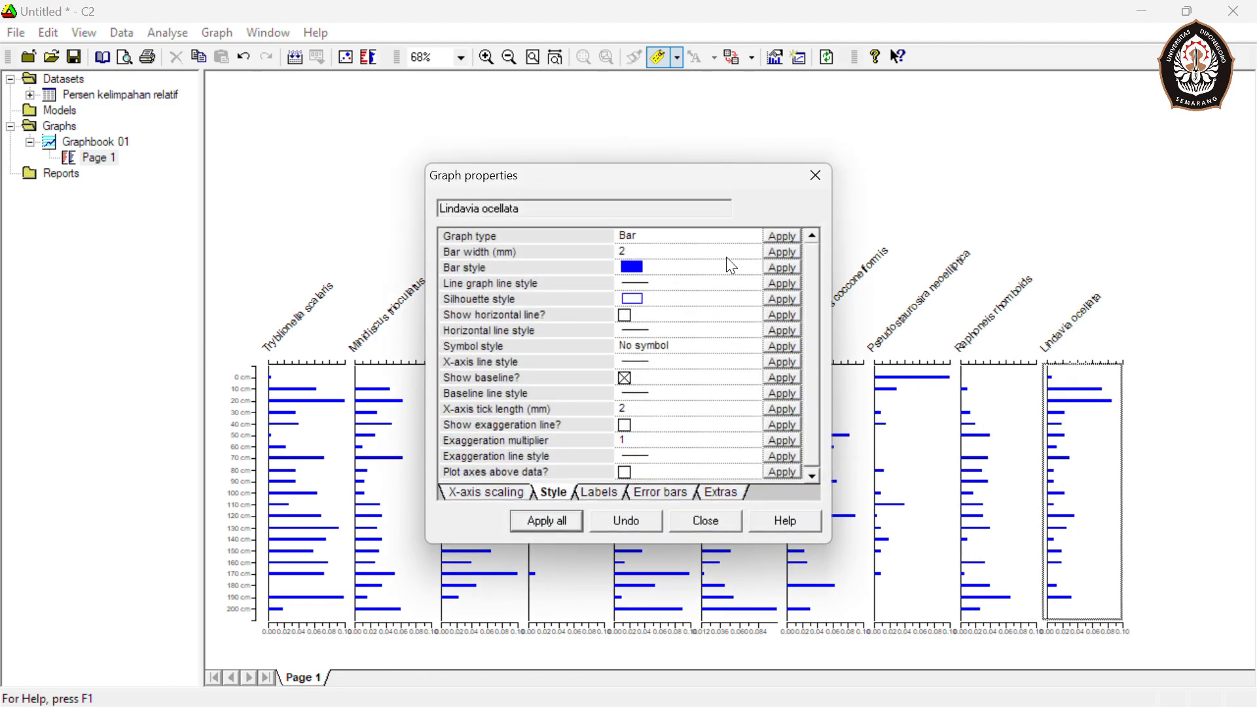
pyautogui.click(632, 265)
pyautogui.click(755, 268)
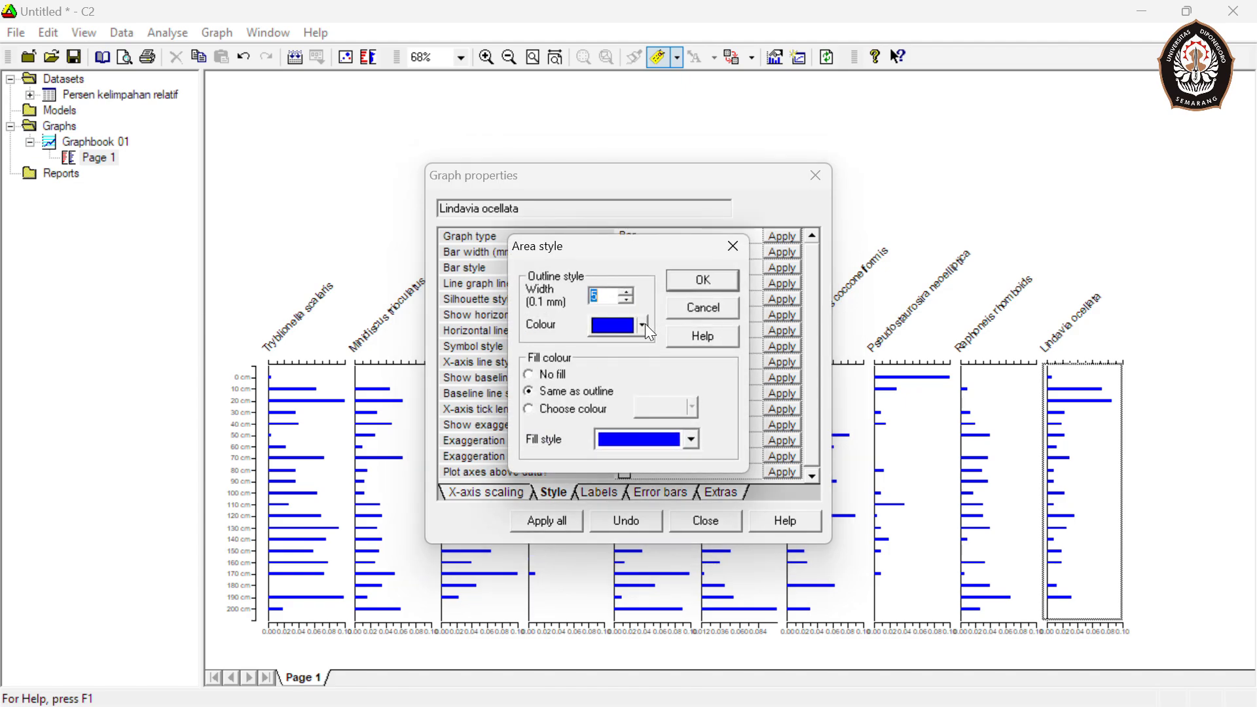
pyautogui.click(643, 325)
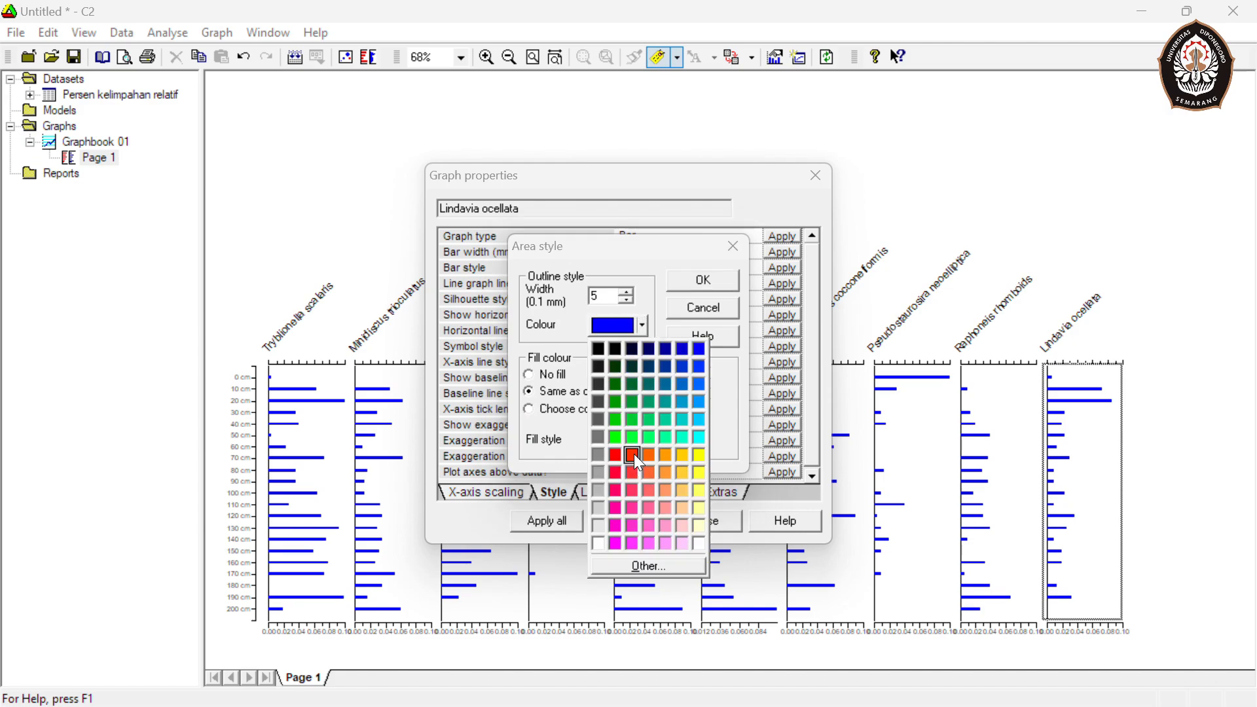
pyautogui.click(617, 455)
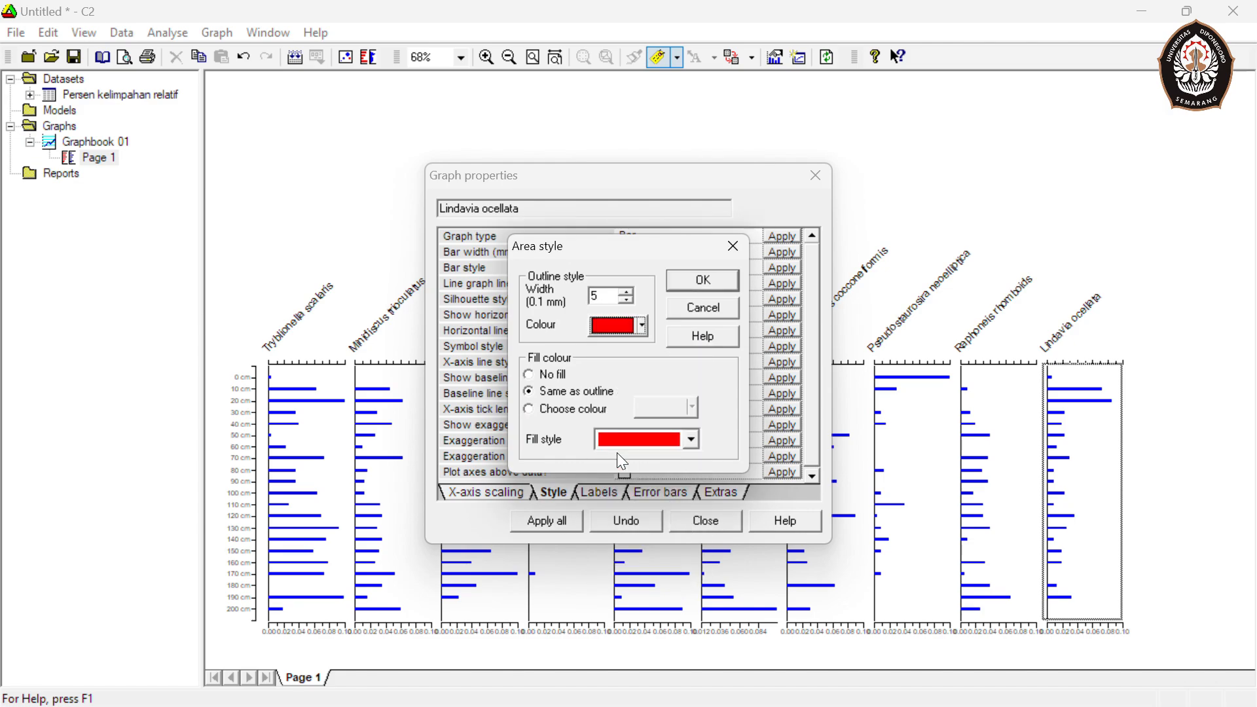
pyautogui.click(702, 281)
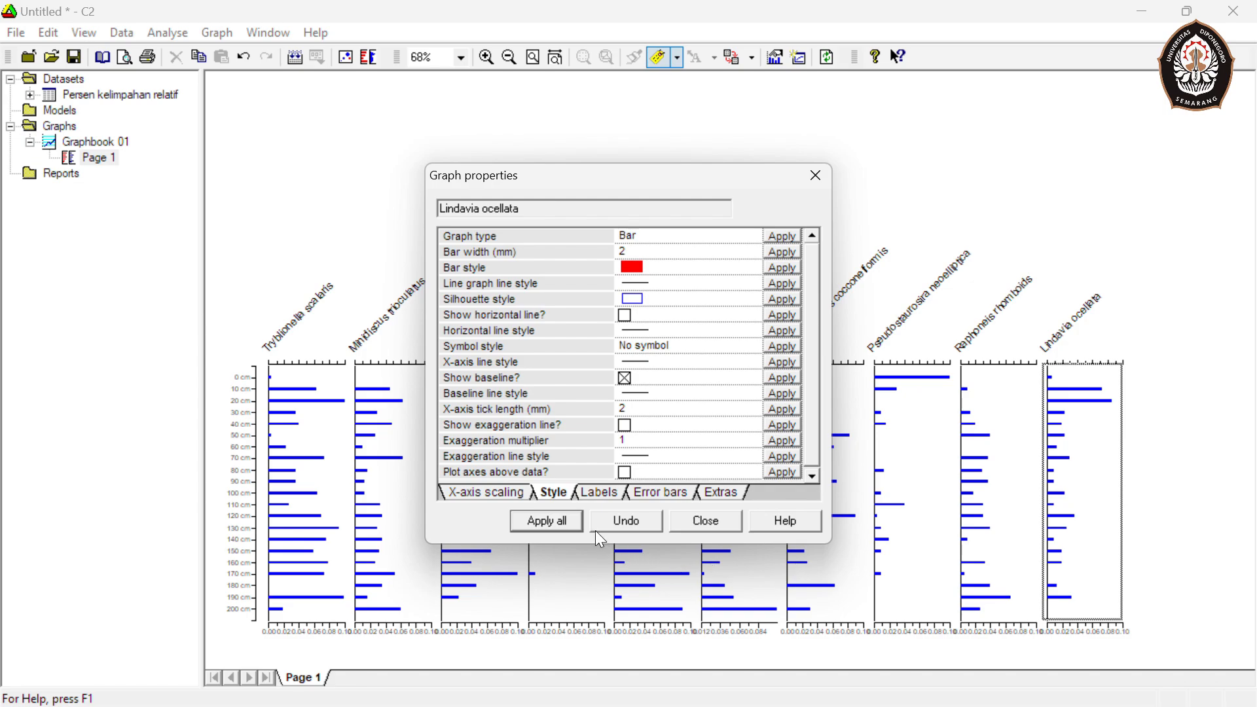
pyautogui.click(554, 521)
pyautogui.click(704, 522)
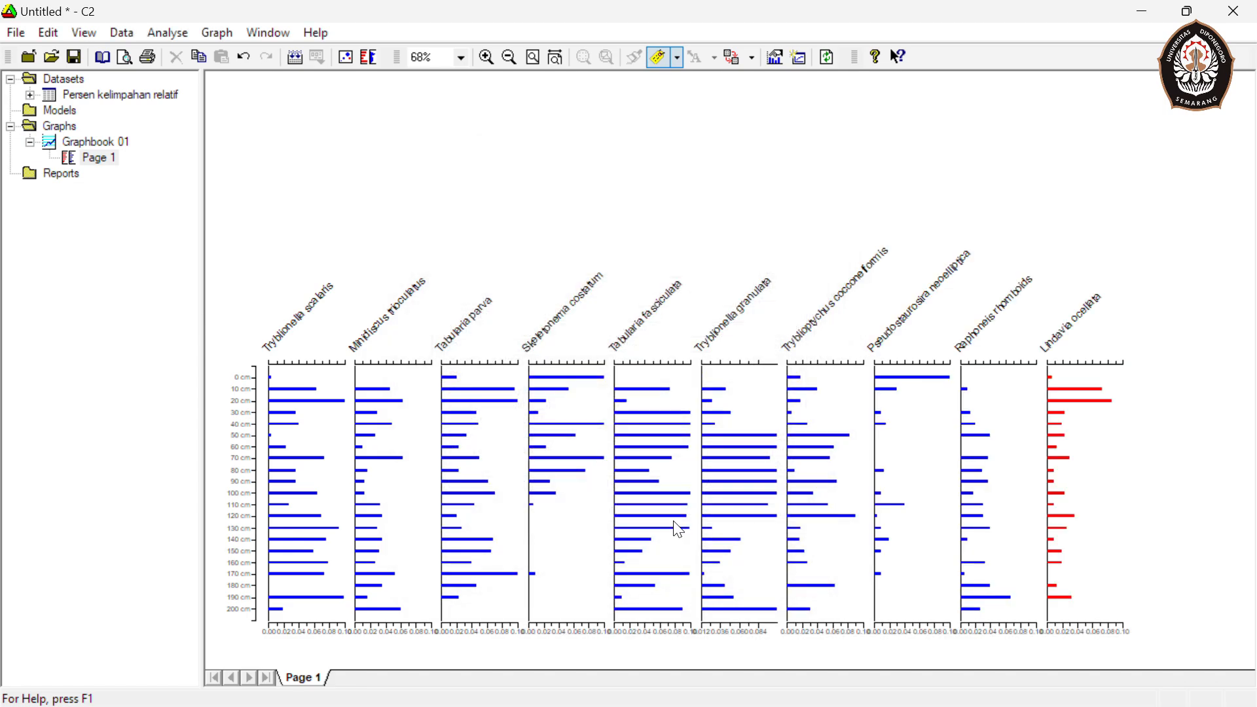
# Step: Open the zone settings in the stratigraphic diagram's options
pyautogui.rightClick(505, 212)
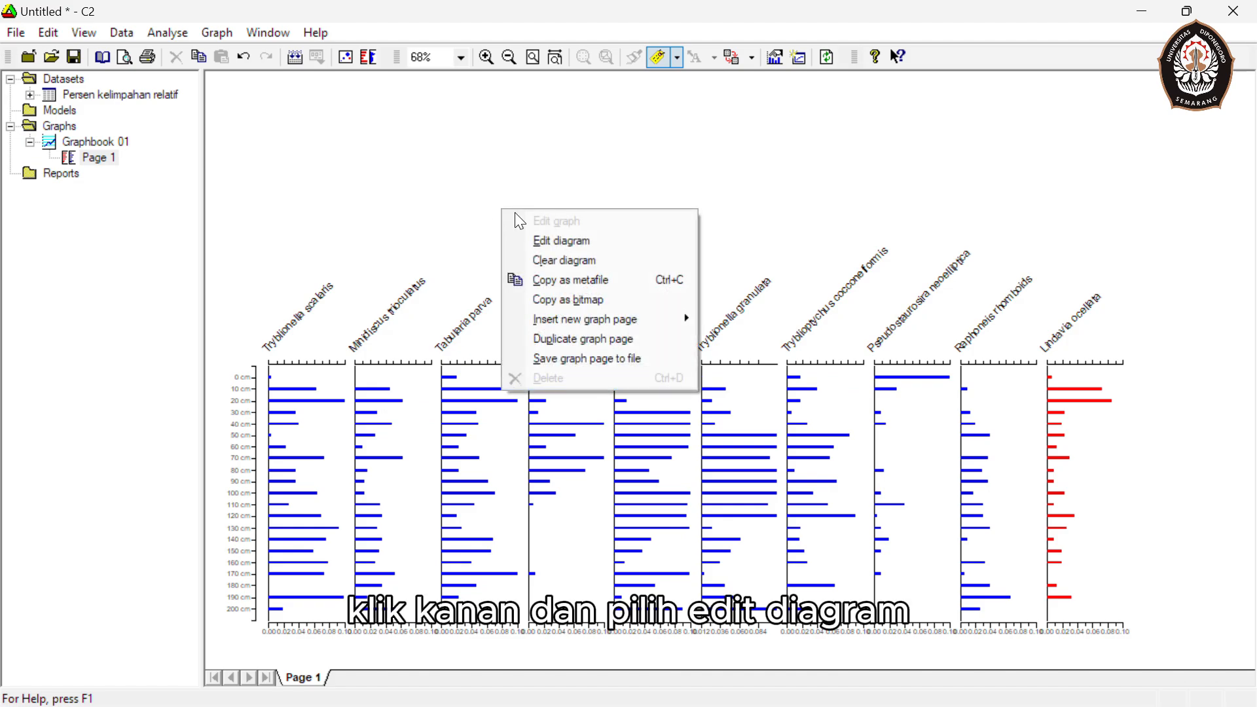
pyautogui.click(550, 240)
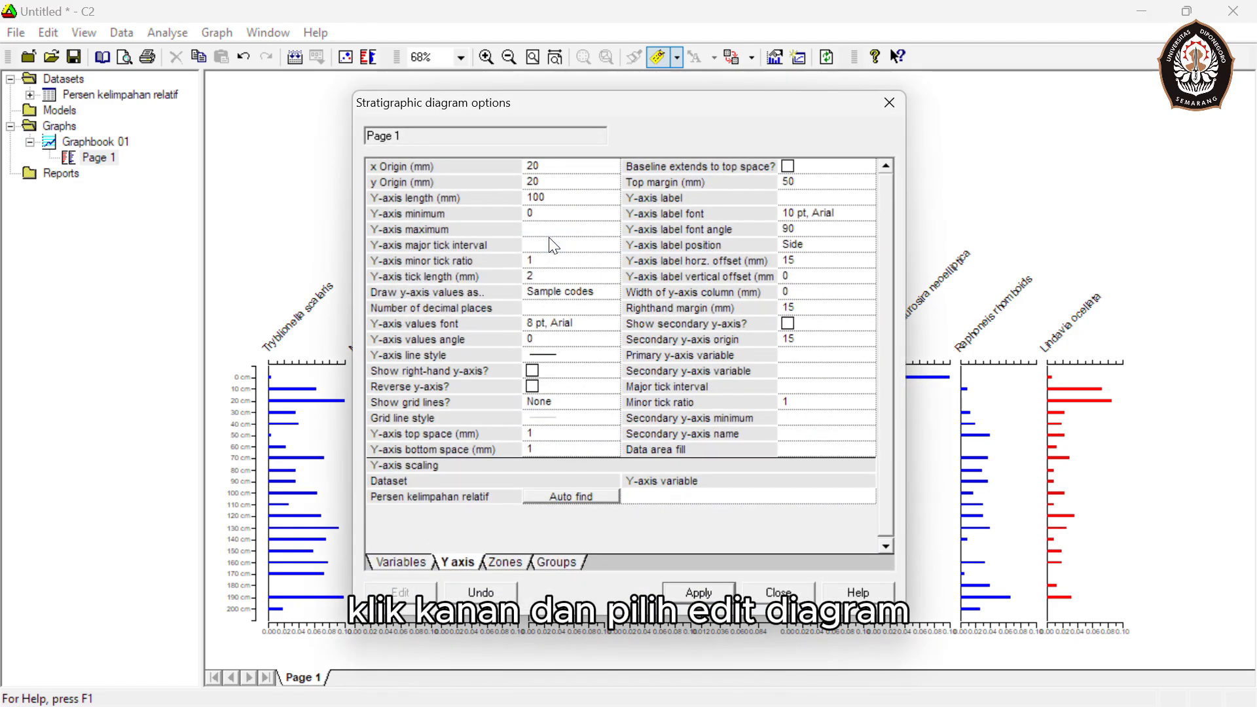
pyautogui.click(497, 558)
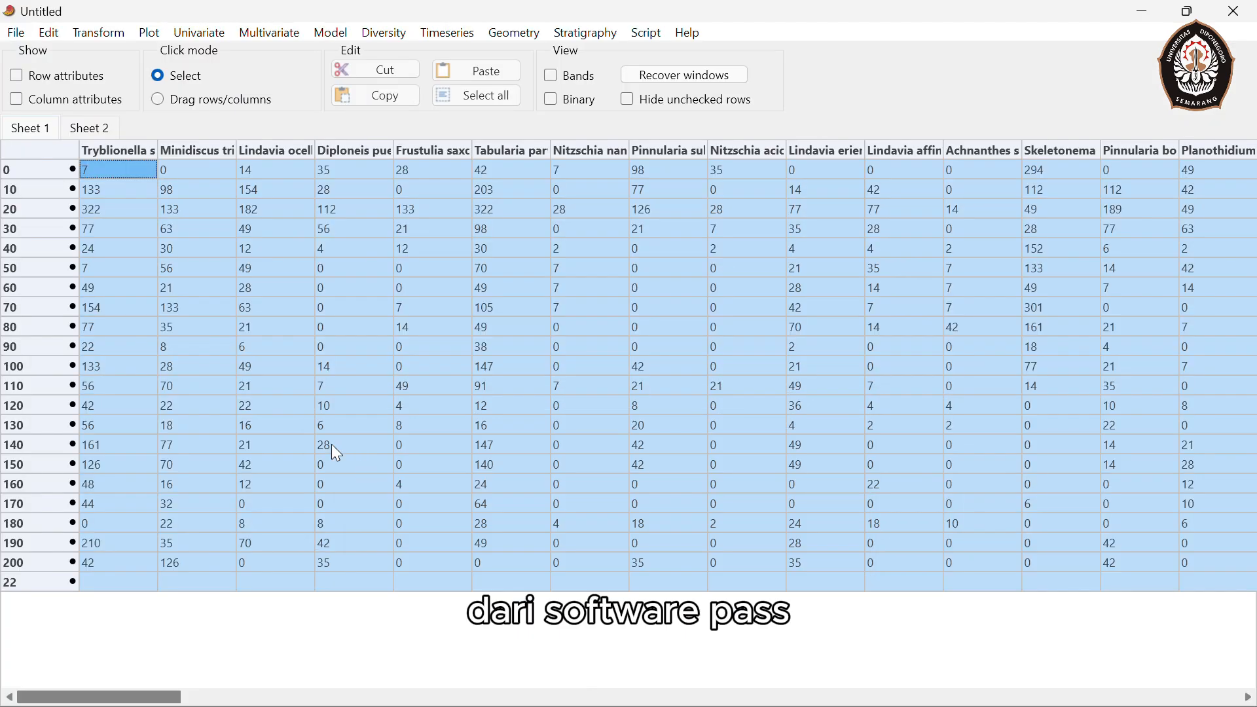
# Step: Switch to the Excel workbook and examine the depth clusters in the Clustering Past dendrogram
pyautogui.press('super')
pyautogui.press('super')
pyautogui.press('super')
pyautogui.moveTo(508, 685)
pyautogui.click(458, 582)
pyautogui.hscroll(2, 511, 531)
pyautogui.click(912, 557)
pyautogui.scroll(2, 912, 557)
pyautogui.hscroll(-1, 912, 557)
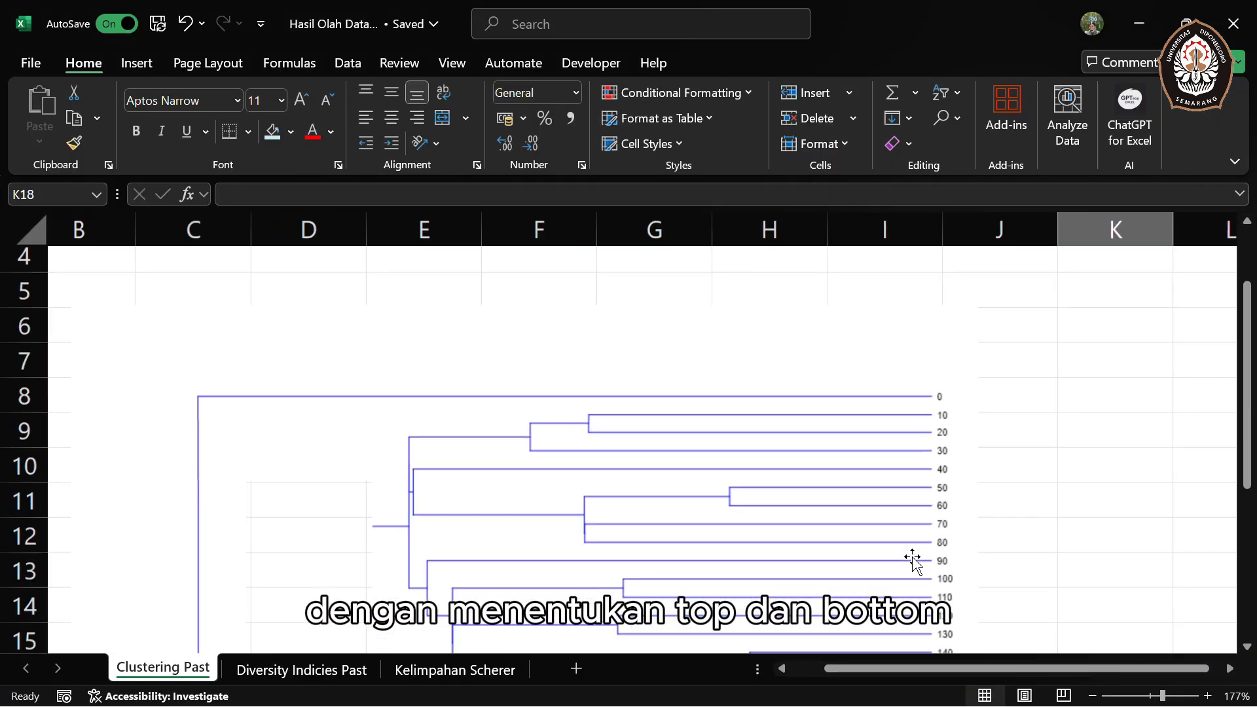
pyautogui.scroll(-3, 912, 556)
# Step: Return to C2 and set Zone 1 to top 17 and bottom 21
pyautogui.press('super')
pyautogui.click(794, 685)
pyautogui.click(437, 189)
pyautogui.write('170')
pyautogui.click(474, 189)
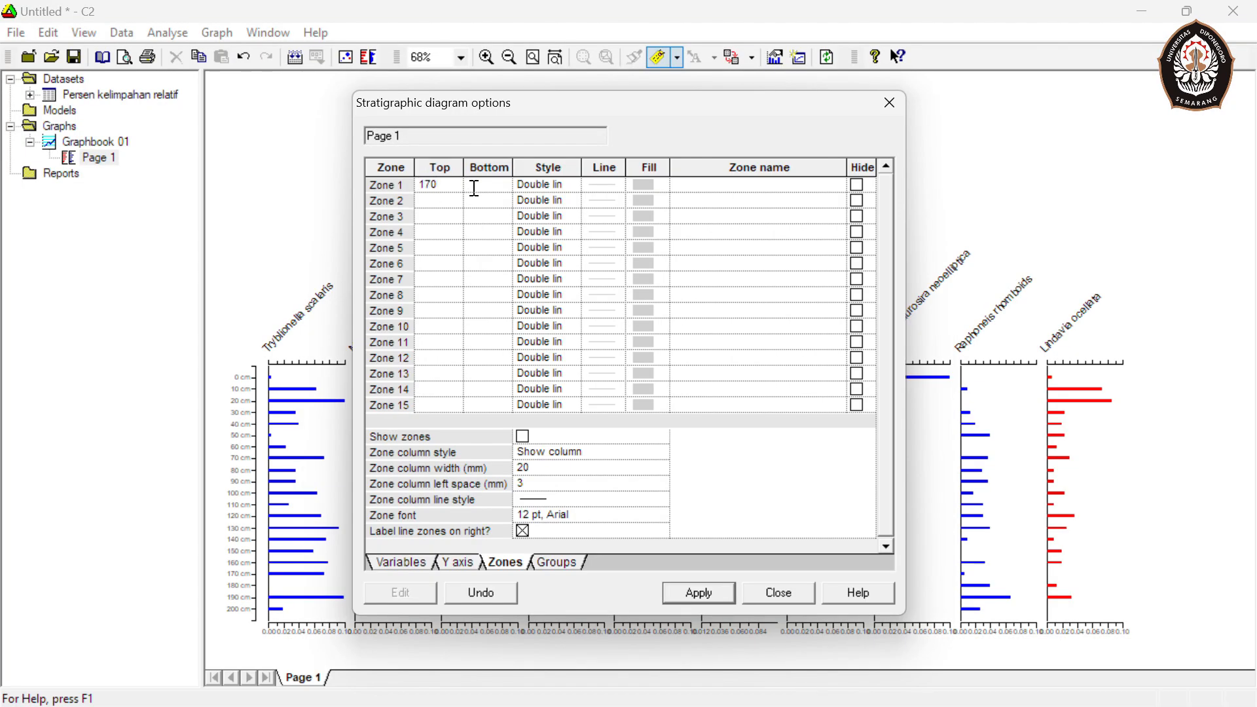
pyautogui.write('21')
pyautogui.click(442, 188)
pyautogui.press('BackSpace')
# Step: Consult the dendrogram in Excel and, back in C2, set Zone 2 to top 10 and bottom 16
pyautogui.press('super')
pyautogui.moveTo(509, 685)
pyautogui.click(419, 584)
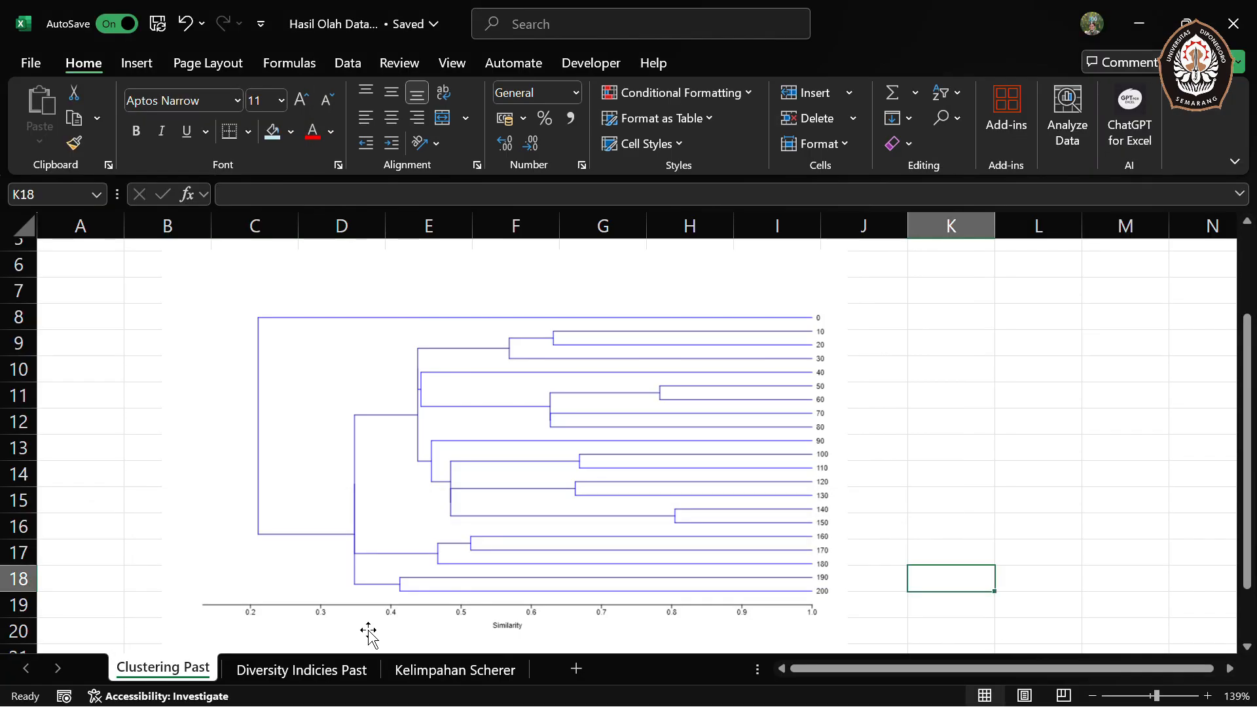
pyautogui.press('super')
pyautogui.click(793, 685)
pyautogui.click(442, 201)
pyautogui.write('100')
pyautogui.click(495, 201)
pyautogui.write('160')
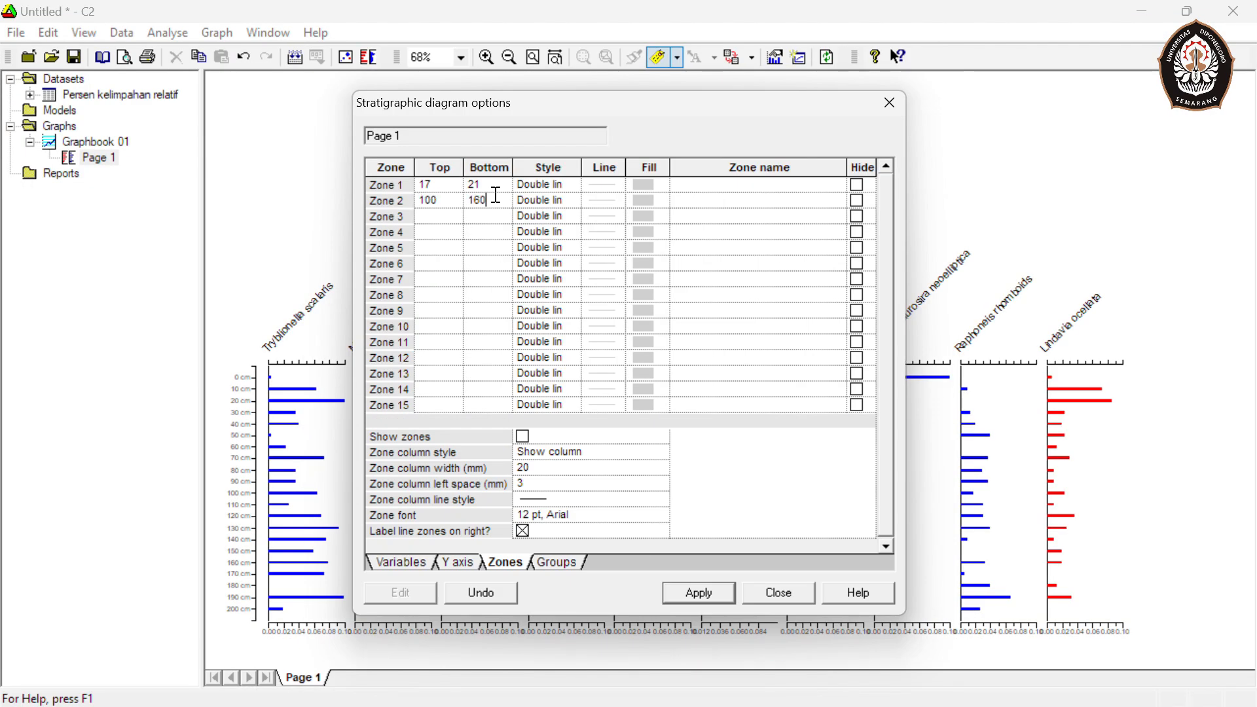
pyautogui.press('BackSpace')
pyautogui.click(449, 203)
# Step: Using the Excel dendrogram as reference, set Zone 3 in C2 to top 5 and bottom 9 and Zone 4 to top 2 and bottom 4
pyautogui.press('super')
pyautogui.moveTo(508, 685)
pyautogui.click(393, 606)
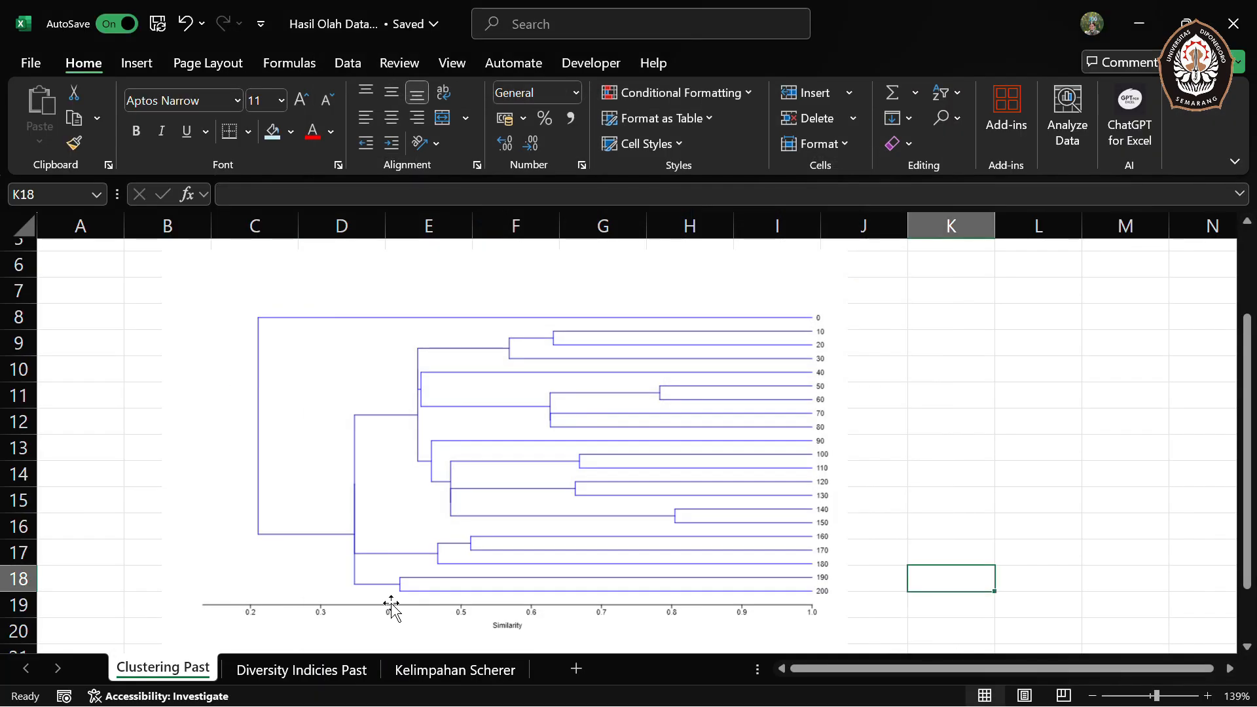
pyautogui.press('super')
pyautogui.click(808, 685)
pyautogui.click(484, 216)
pyautogui.write('9')
pyautogui.click(440, 216)
pyautogui.write('5')
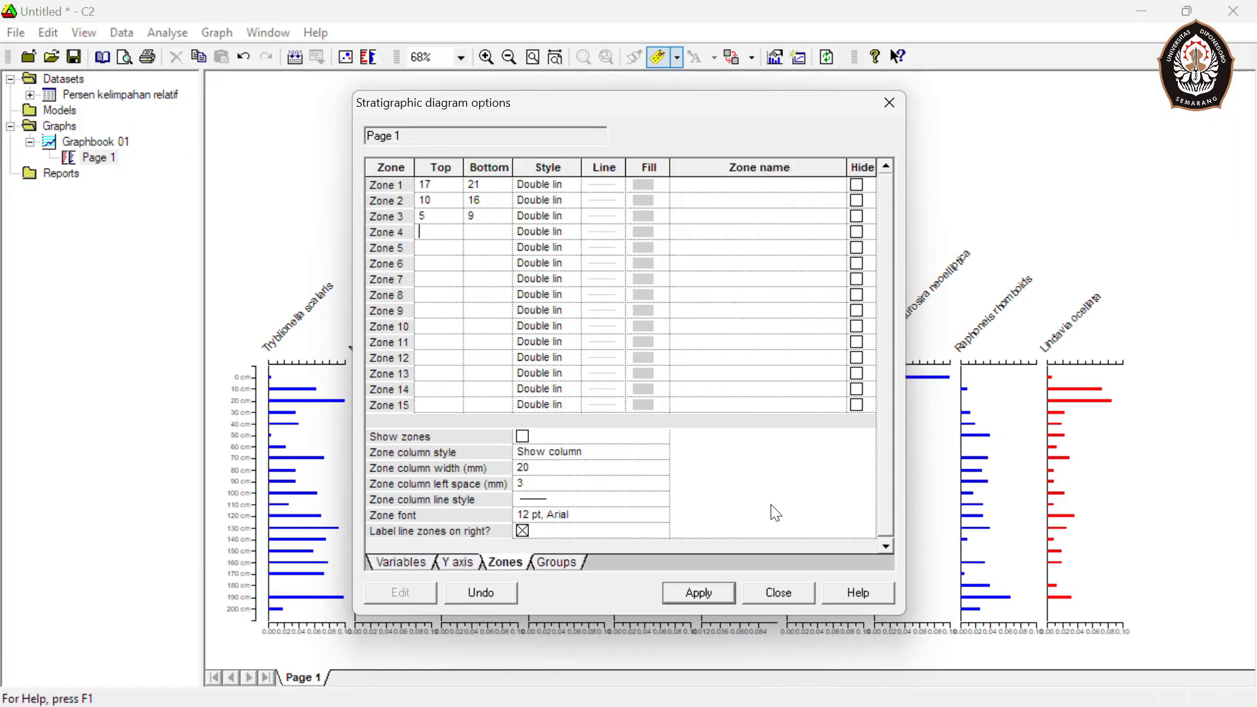
pyautogui.press('super')
pyautogui.click(341, 611)
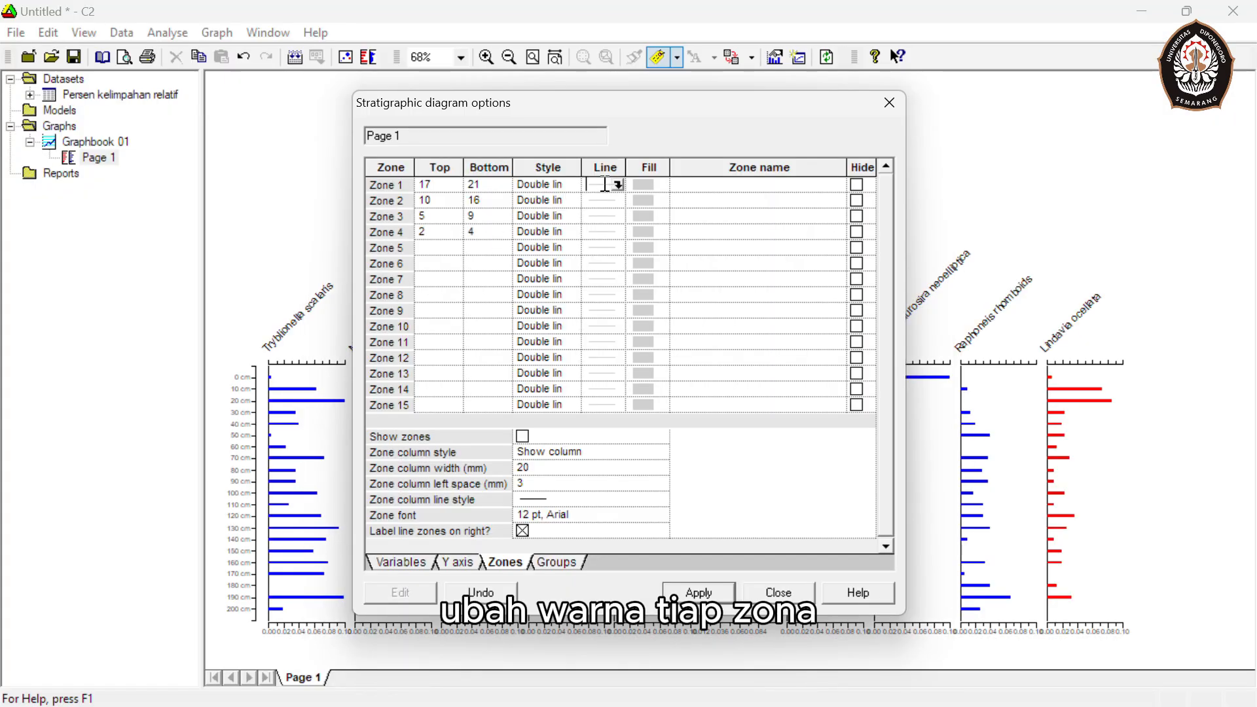
# Step: Give the Zone 1 boundary line a width of 5 (0.1 mm units) and a yellow colour
pyautogui.click(622, 186)
pyautogui.press('Tab')
pyautogui.write('5')
pyautogui.click(632, 396)
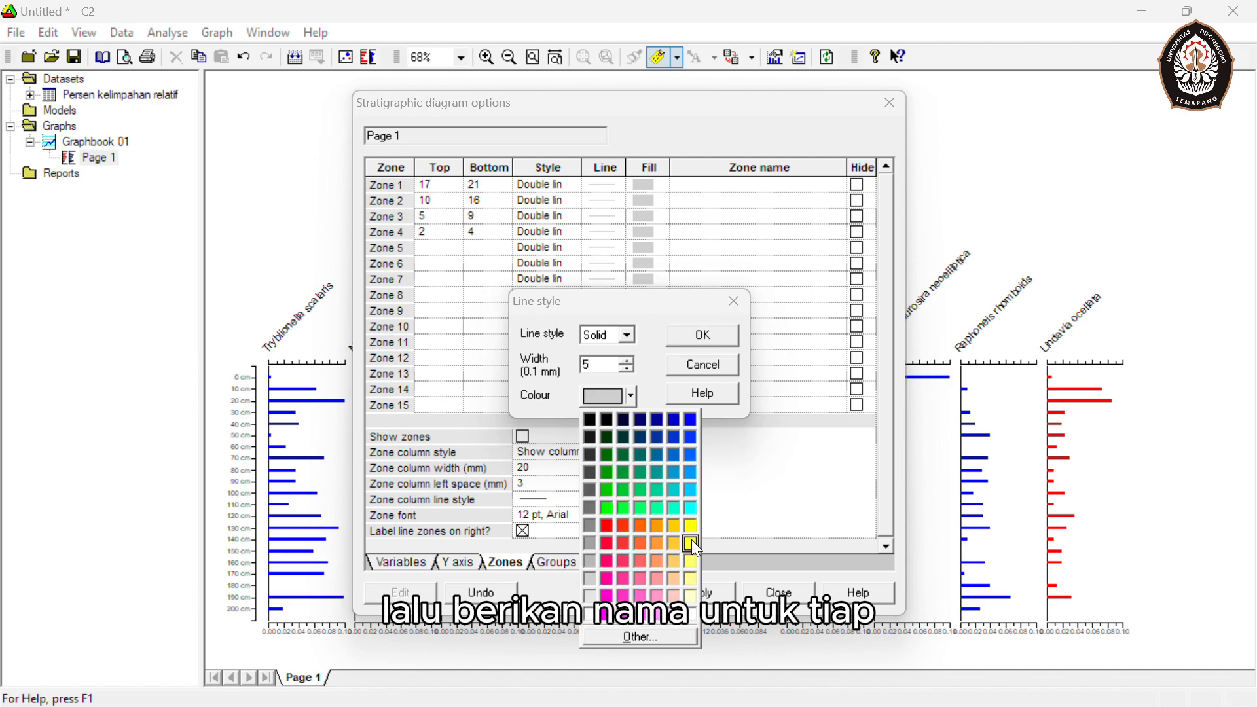
pyautogui.click(691, 540)
pyautogui.click(720, 335)
# Step: Give the Zone 2 boundary line a bright green colour and a width of 5 (0.1 mm units)
pyautogui.click(623, 200)
pyautogui.click(631, 395)
pyautogui.click(714, 540)
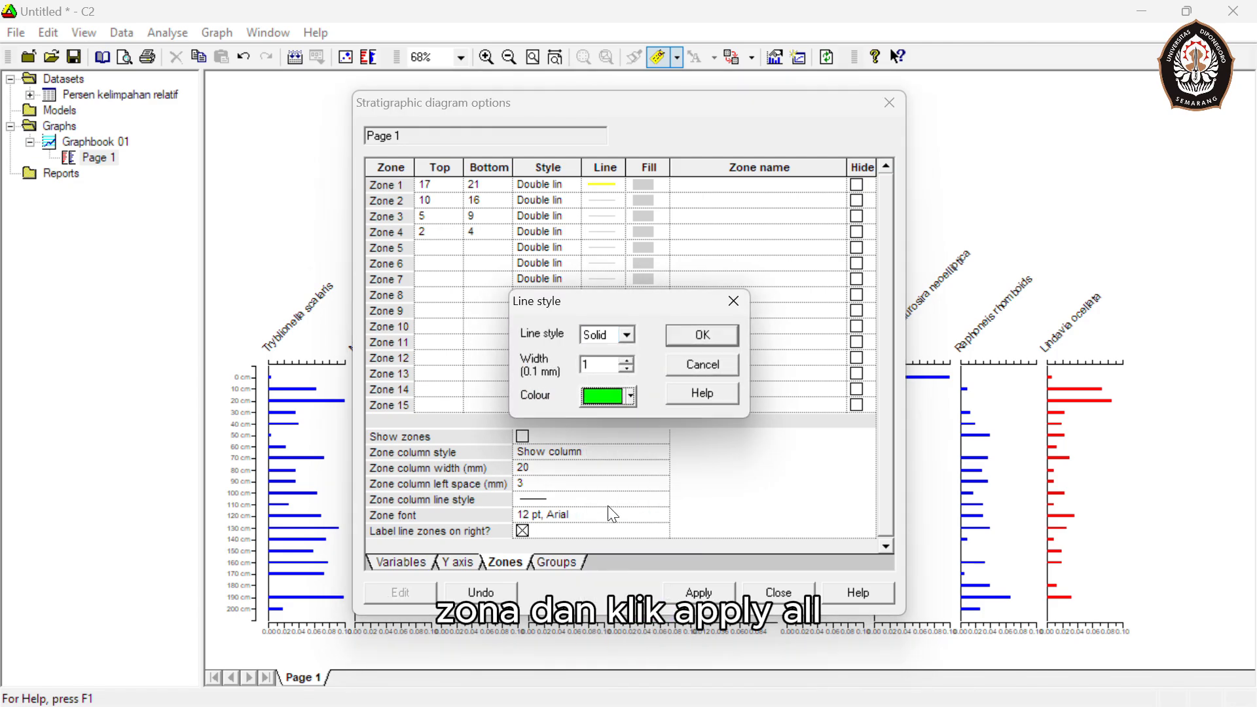
pyautogui.click(631, 360)
pyautogui.click(630, 360)
pyautogui.click(631, 360)
pyautogui.click(631, 360)
pyautogui.press('Return')
# Step: Give the Zone 3 boundary line a width of 5 (0.1 mm units) and a purple colour
pyautogui.click(612, 216)
pyautogui.press('Tab')
pyautogui.write('5')
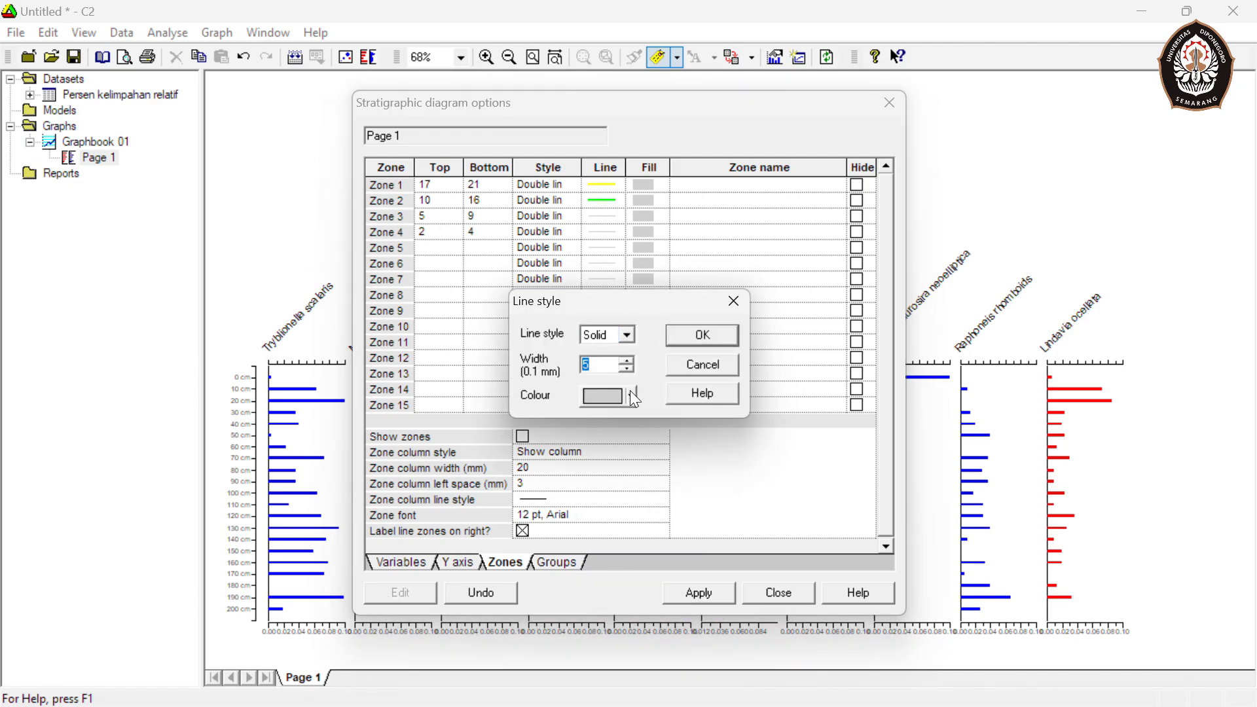
pyautogui.click(631, 395)
pyautogui.click(608, 614)
pyautogui.click(701, 335)
# Step: Give the Zone 4 boundary line a width of 5 (0.1 mm units) and an orange colour
pyautogui.click(612, 232)
pyautogui.press('Tab')
pyautogui.write('5')
pyautogui.click(633, 395)
pyautogui.click(689, 599)
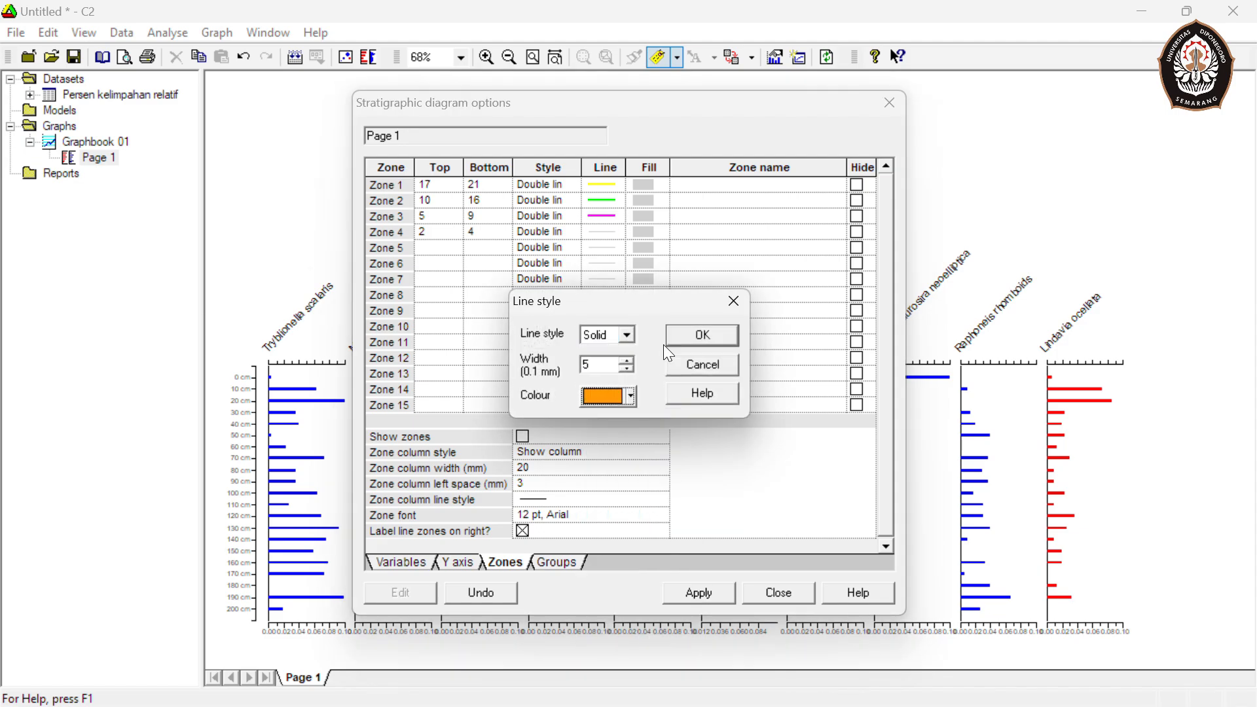
pyautogui.click(697, 337)
# Step: Name the four zones, in order, Zona 1, Zona 2A, Zona 2B and Zona 2C
pyautogui.click(752, 185)
pyautogui.write('Zona 1')
pyautogui.click(738, 203)
pyautogui.write('Zona 2A')
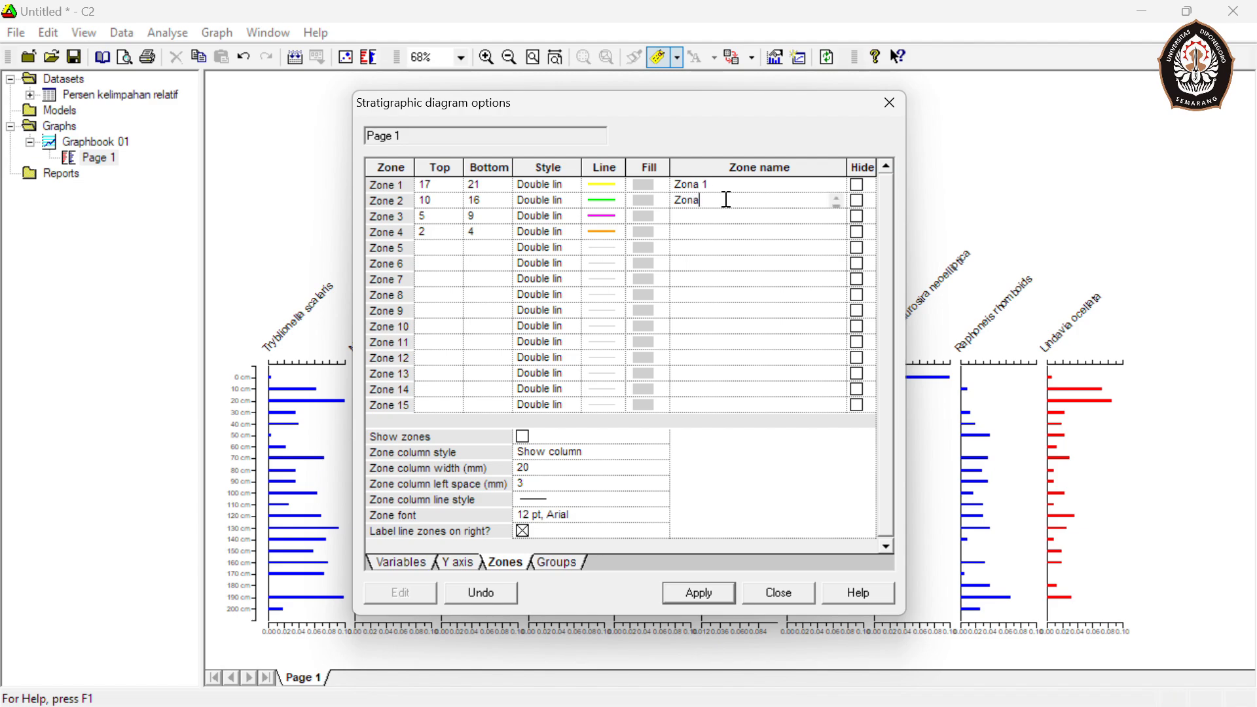
pyautogui.click(714, 214)
pyautogui.write('Zona 2B')
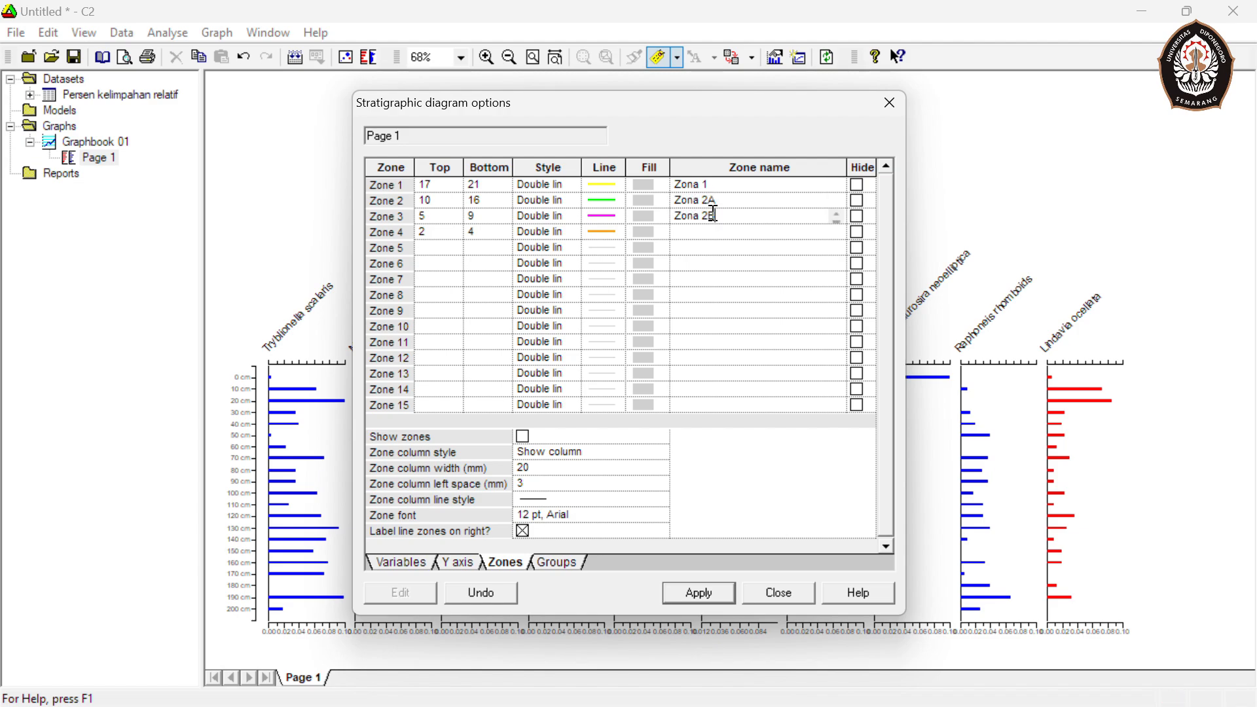
pyautogui.click(707, 231)
pyautogui.write('Zona 2C')
# Step: Turn on Show zones, apply the setting and close the stratigraphic diagram options
pyautogui.click(524, 437)
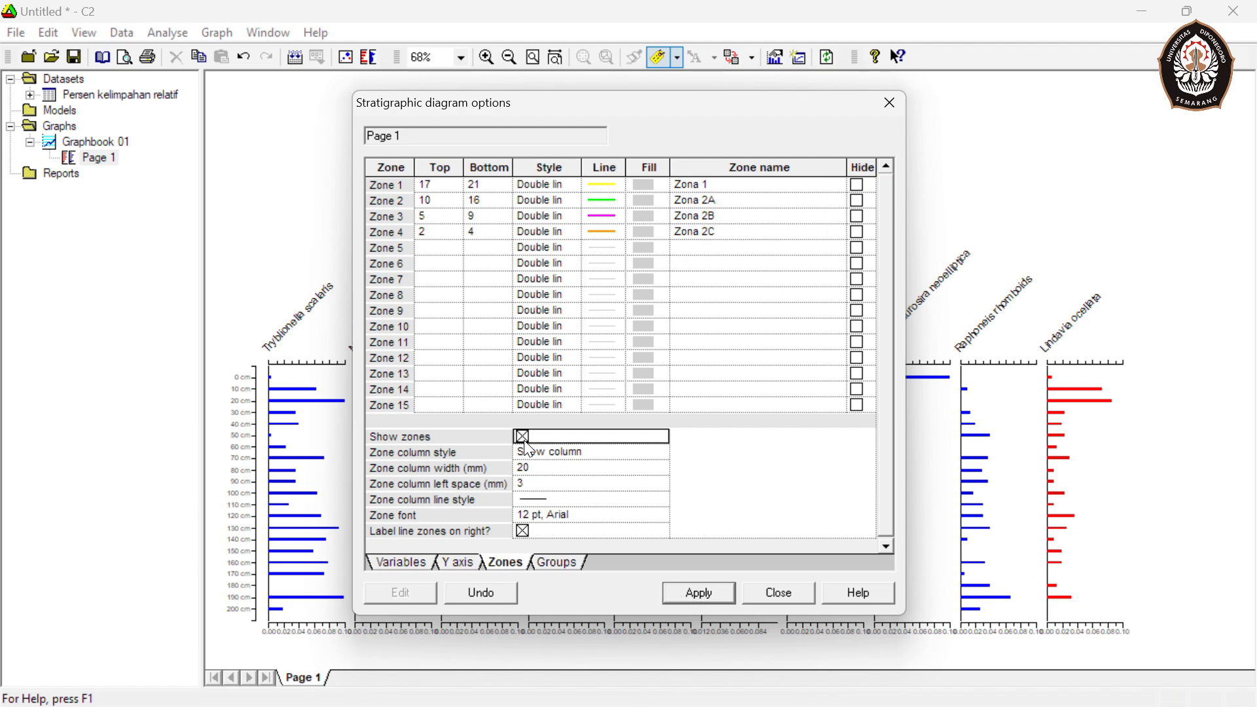
pyautogui.click(698, 593)
pyautogui.click(778, 593)
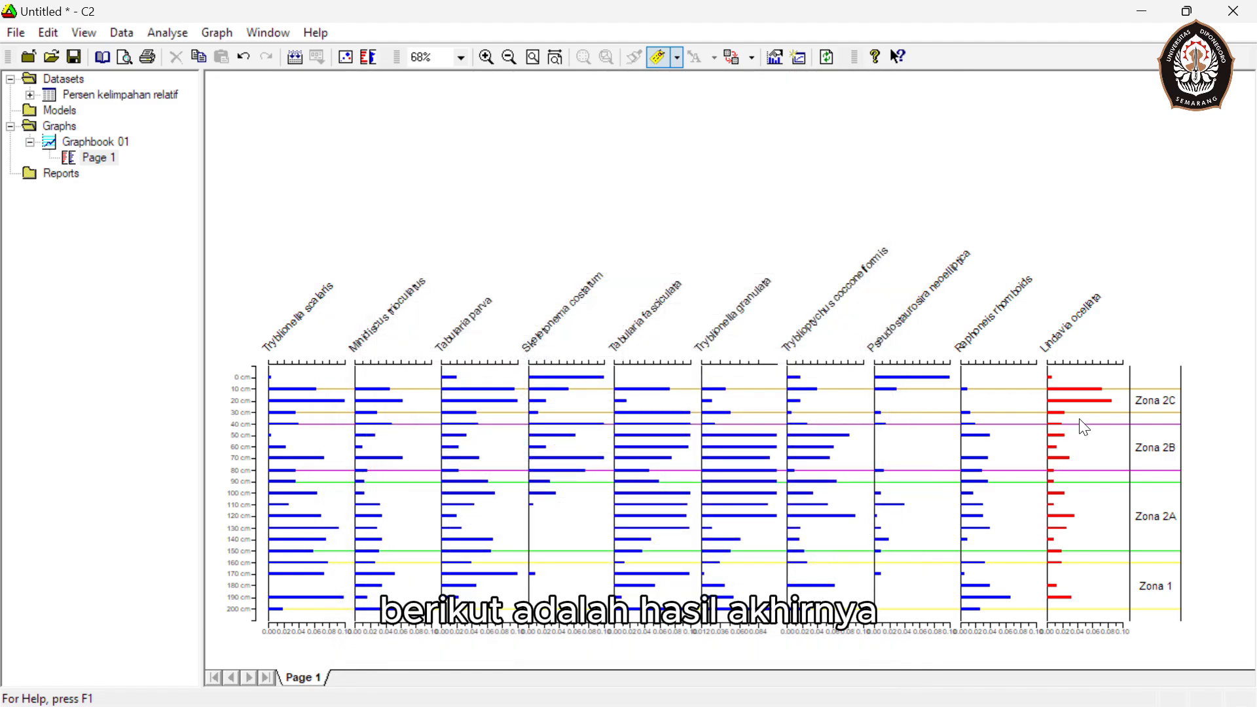